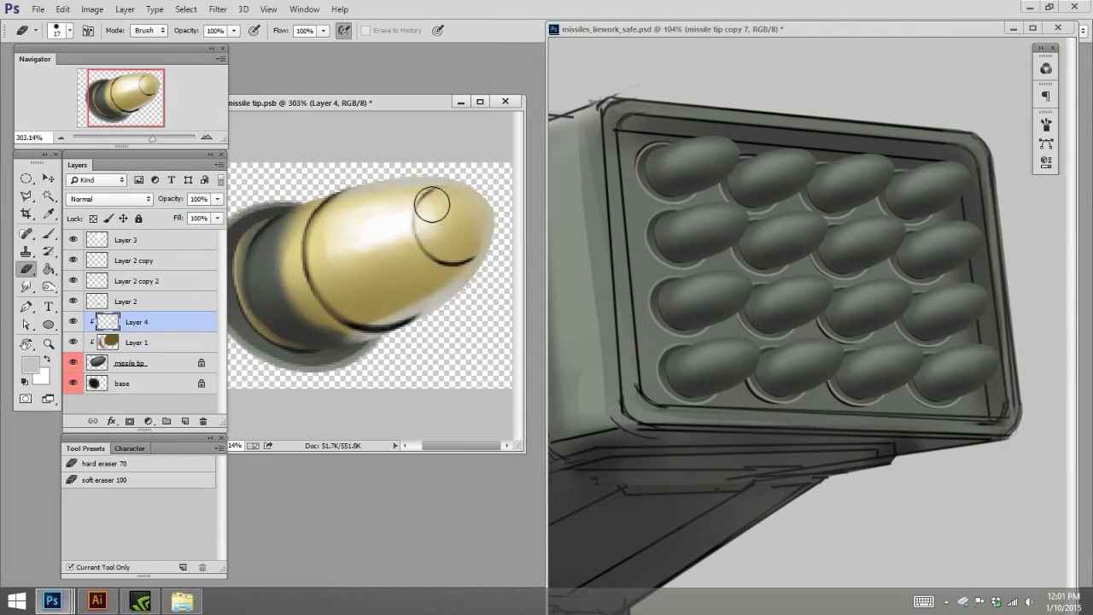
- Refine the shading around the missile's nose seam on Layer 4, alternating between Brush and Eraser
{"action": "key", "text": "b"}
{"action": "key", "text": "e"}
{"action": "key", "text": "b"}
{"action": "key", "text": "e"}
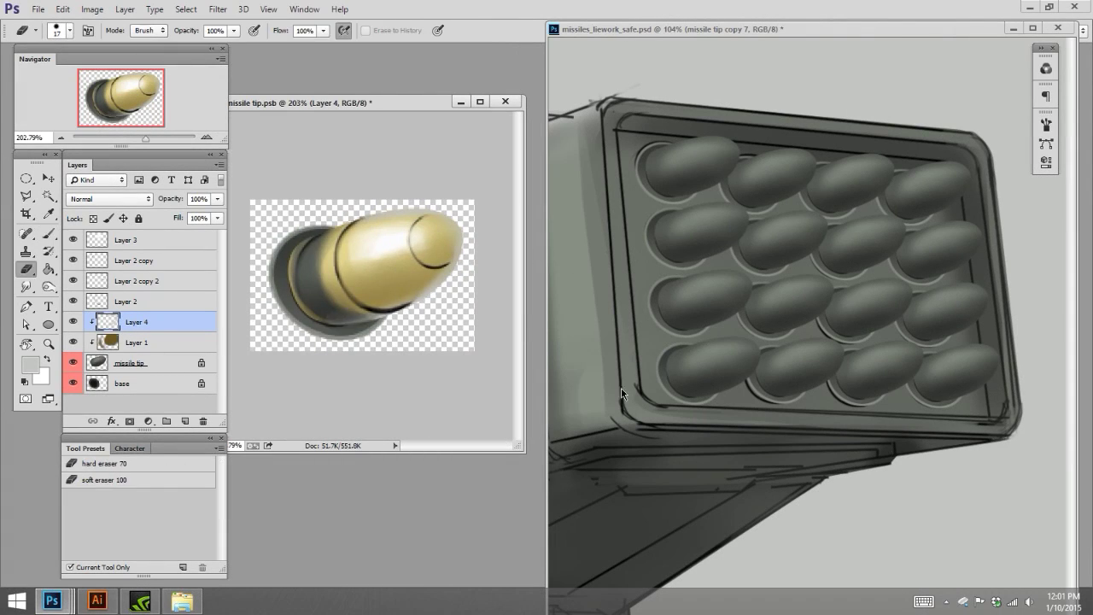
- Paint small dark fins around the missile's socket on a new layer above base, and view the updated missiles in the launcher document
{"action": "left_click", "coordinate": [150, 387]}
{"action": "key", "text": "ctrl+shift+alt+n"}
{"action": "key", "text": "b"}
{"action": "left_click", "coordinate": [319, 280], "text": "alt"}
{"action": "key", "text": "bracketleft"}
{"action": "key", "text": "bracketleft"}
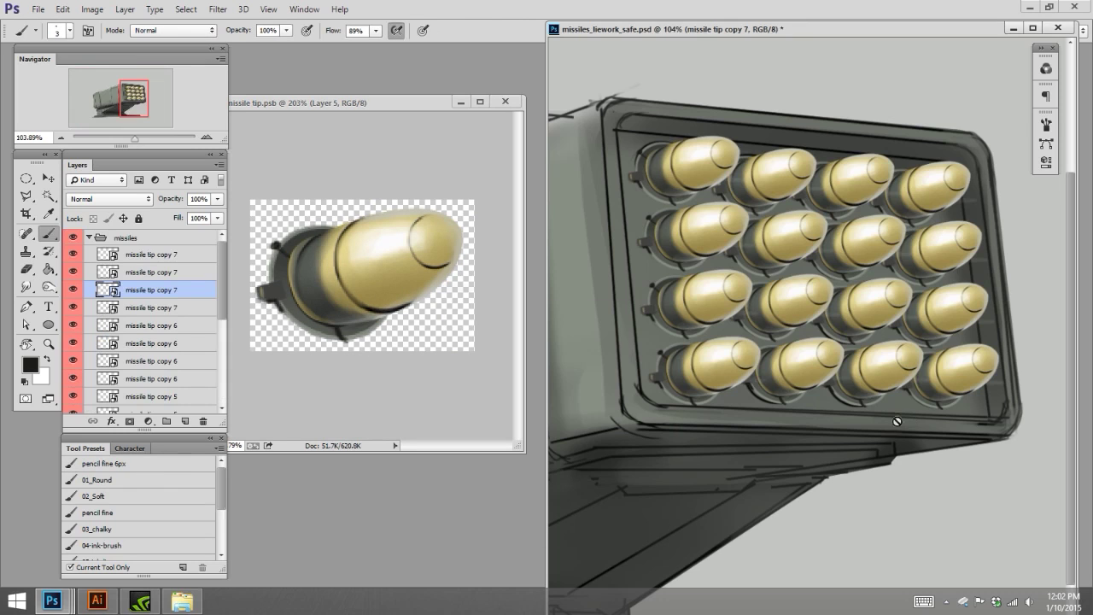
{"action": "left_click_drag", "start_coordinate": [928, 416], "coordinate": [897, 419]}
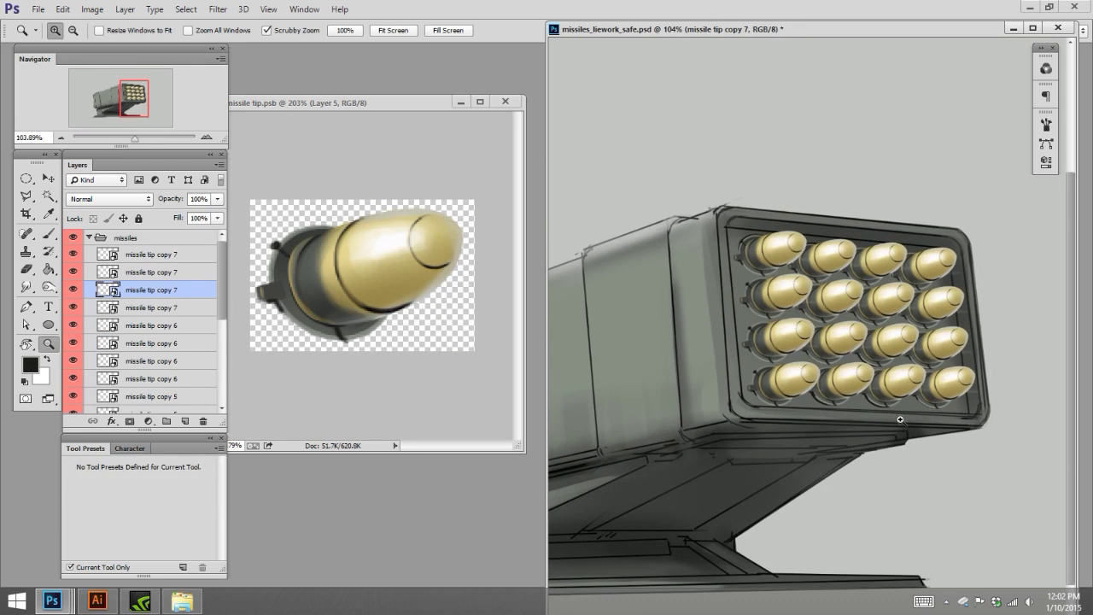
{"action": "left_click_drag", "start_coordinate": [837, 470], "coordinate": [888, 461]}
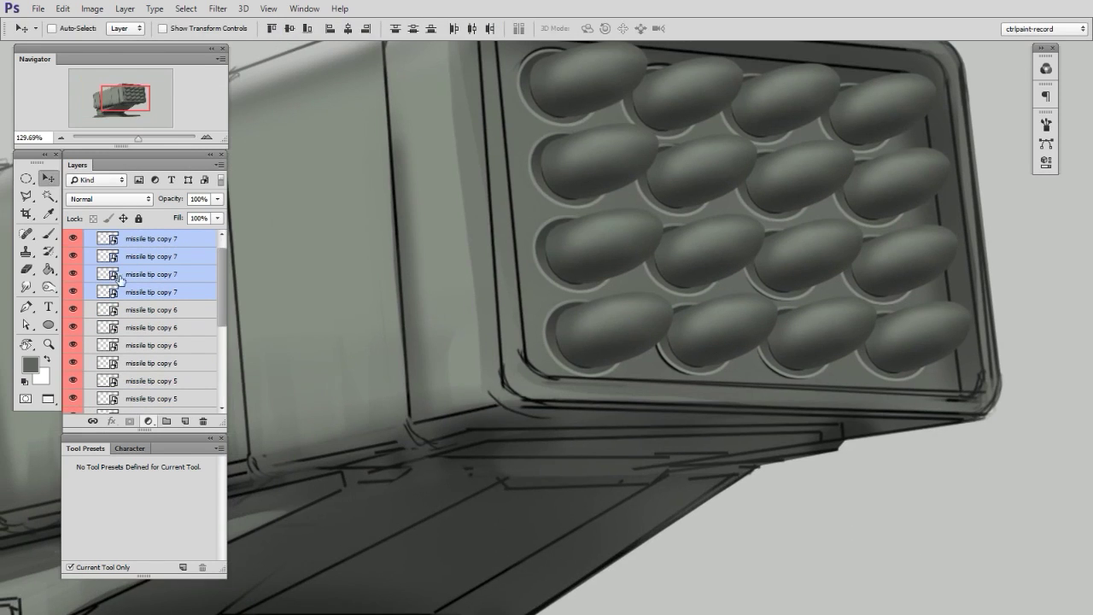
- Open the contents of a missile tip copy 7 smart object and activate the Crop tool
{"action": "left_click", "coordinate": [107, 274]}
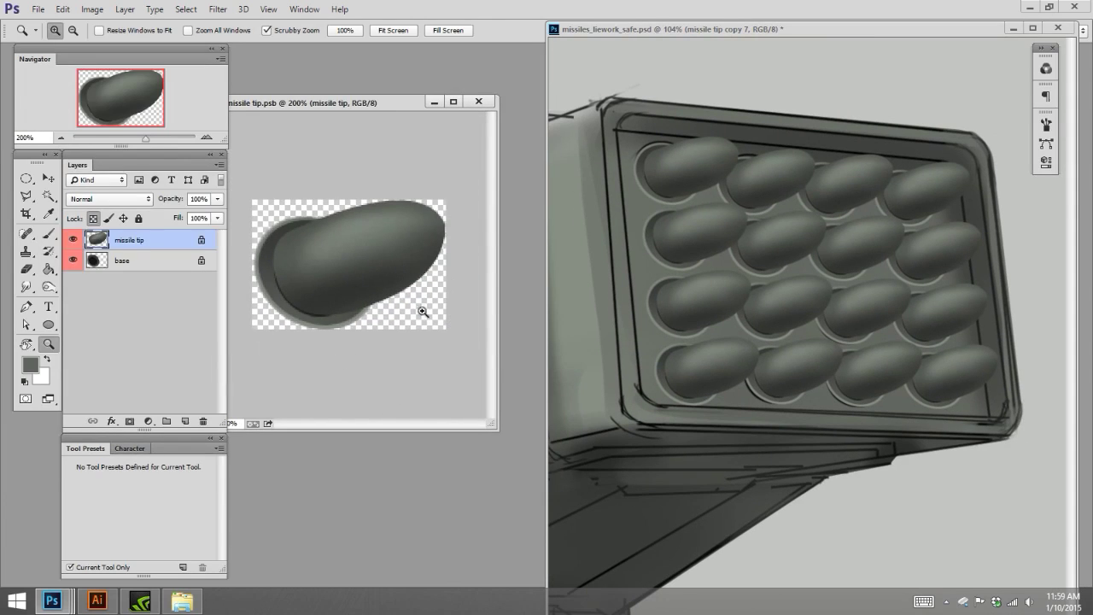
{"action": "key", "text": "c"}
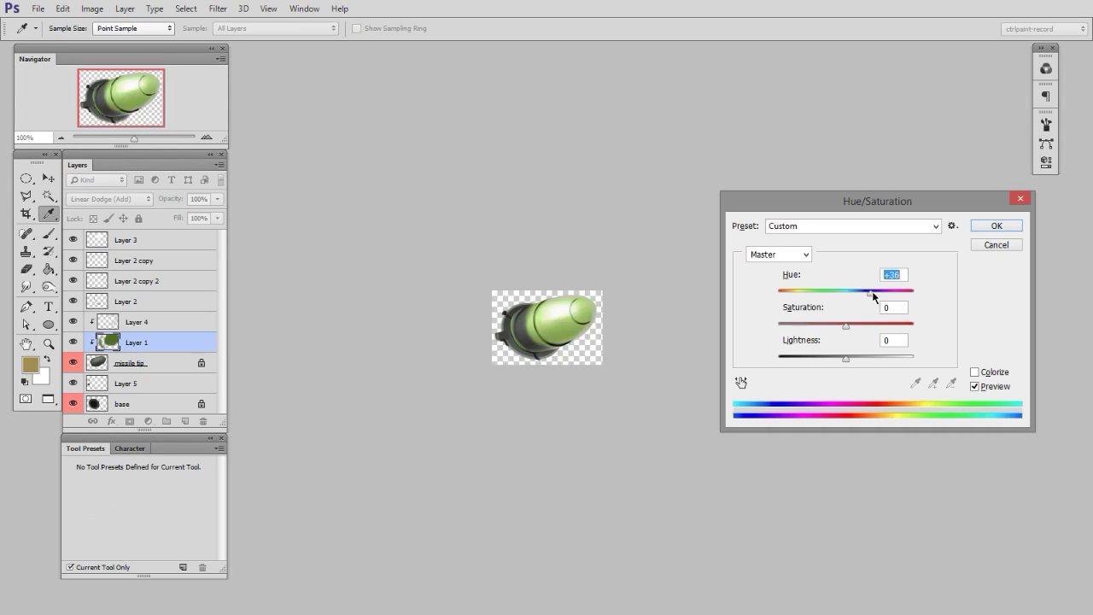
- Shift the hue of the missile's Layer 1 colour back towards a warmer tone with Hue/Saturation
{"action": "mouse_move", "coordinate": [871, 295]}
{"action": "left_mouse_down"}
{"action": "mouse_move", "coordinate": [895, 298]}
{"action": "mouse_move", "coordinate": [820, 296]}
{"action": "mouse_move", "coordinate": [832, 295]}
{"action": "left_mouse_up"}
{"action": "key", "text": "Return"}
{"action": "key", "text": "e"}
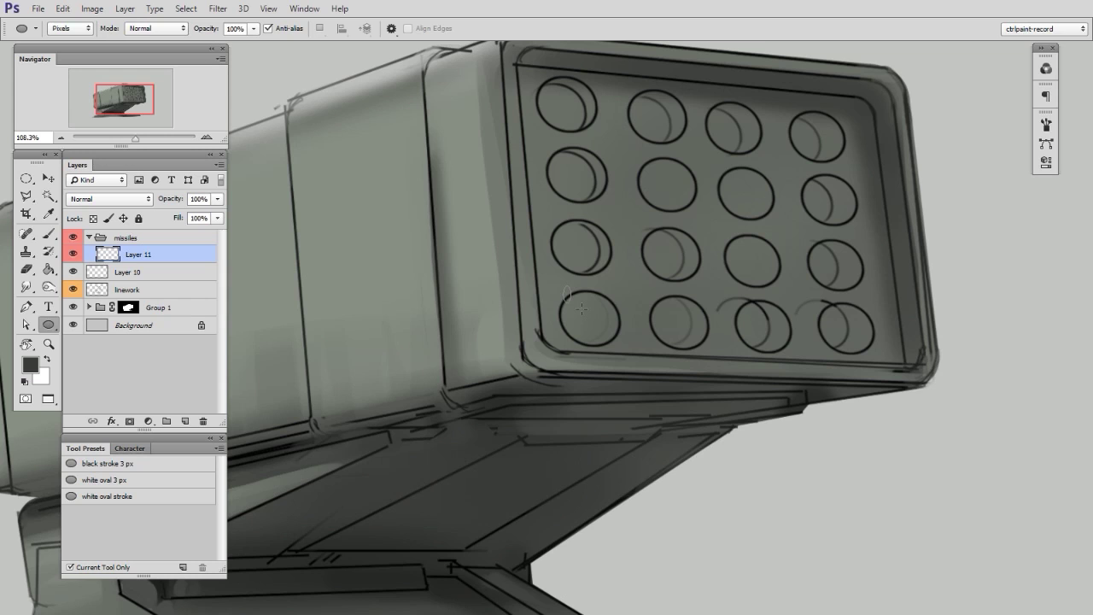
- Draw a solid dark grey ellipse over the launcher's bottom-left tube opening and transform it to match the opening's perspective
{"action": "left_click_drag", "start_coordinate": [563, 287], "coordinate": [627, 346]}
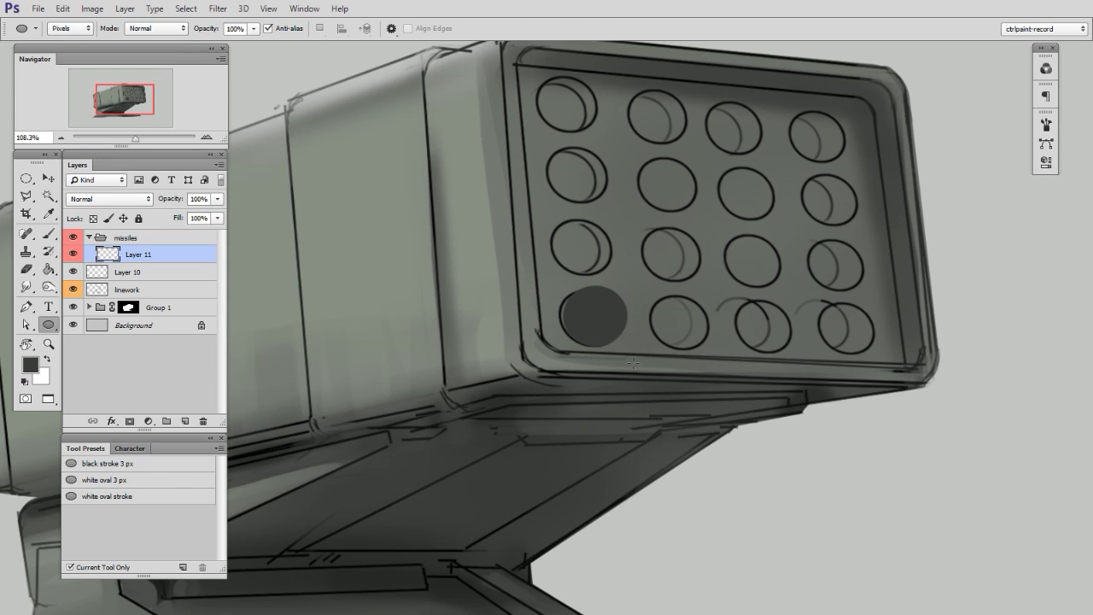
{"action": "key", "text": "ctrl+t"}
{"action": "key", "text": "Return"}
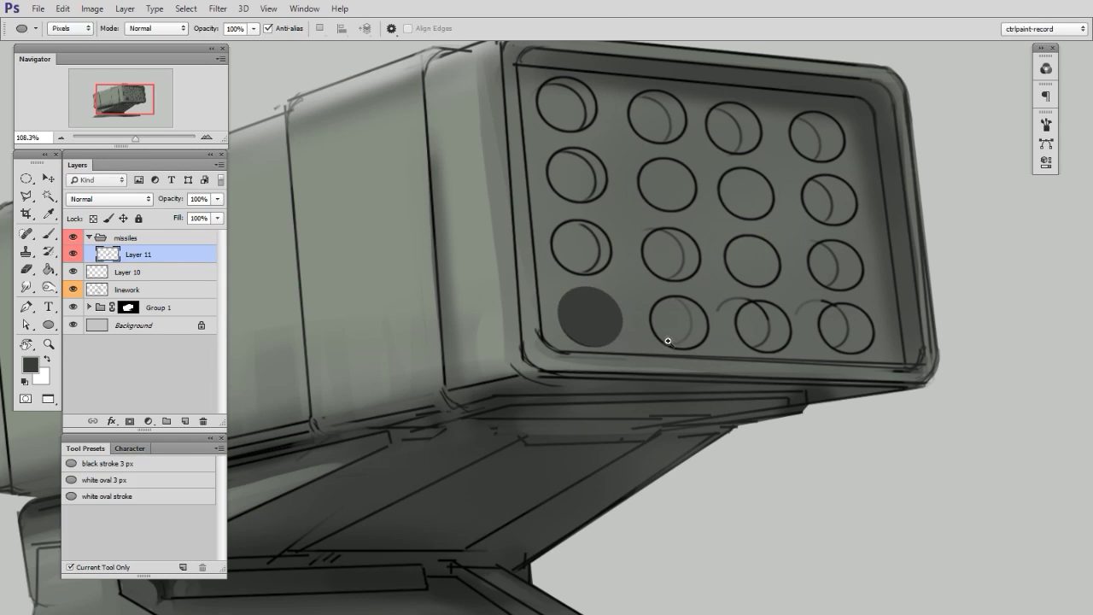
- Lock Layer 11's transparent pixels and shade the ellipse's lower edge lighter with a soft 70 px brush and a sampled grey
{"action": "scroll", "coordinate": [672, 344], "scroll_direction": "up", "scroll_amount": 2}
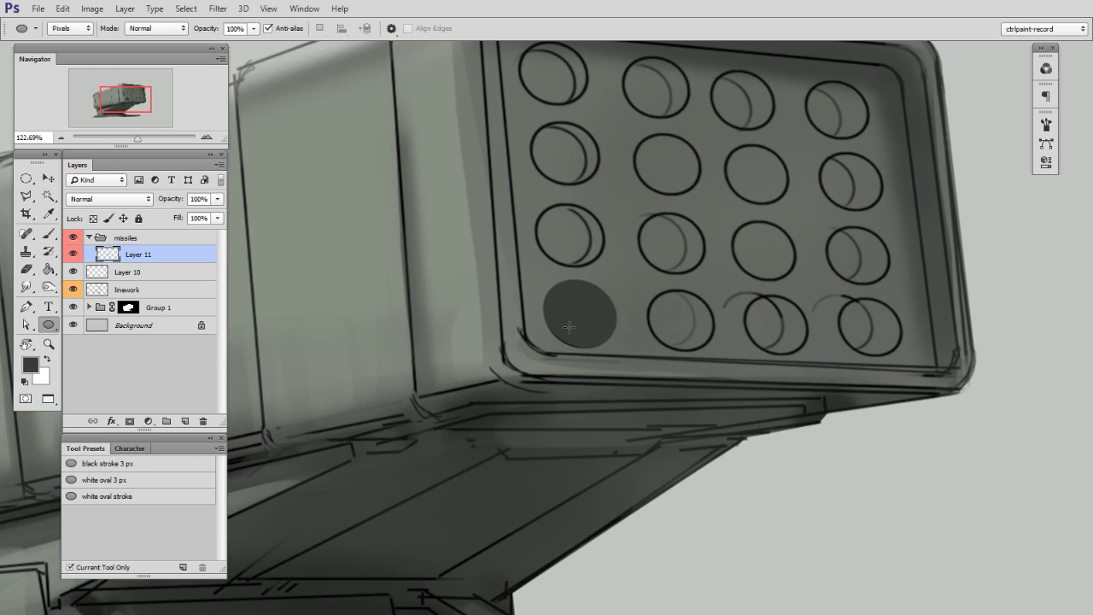
{"action": "left_click", "coordinate": [95, 220]}
{"action": "key", "text": "b"}
{"action": "right_click", "coordinate": [569, 376]}
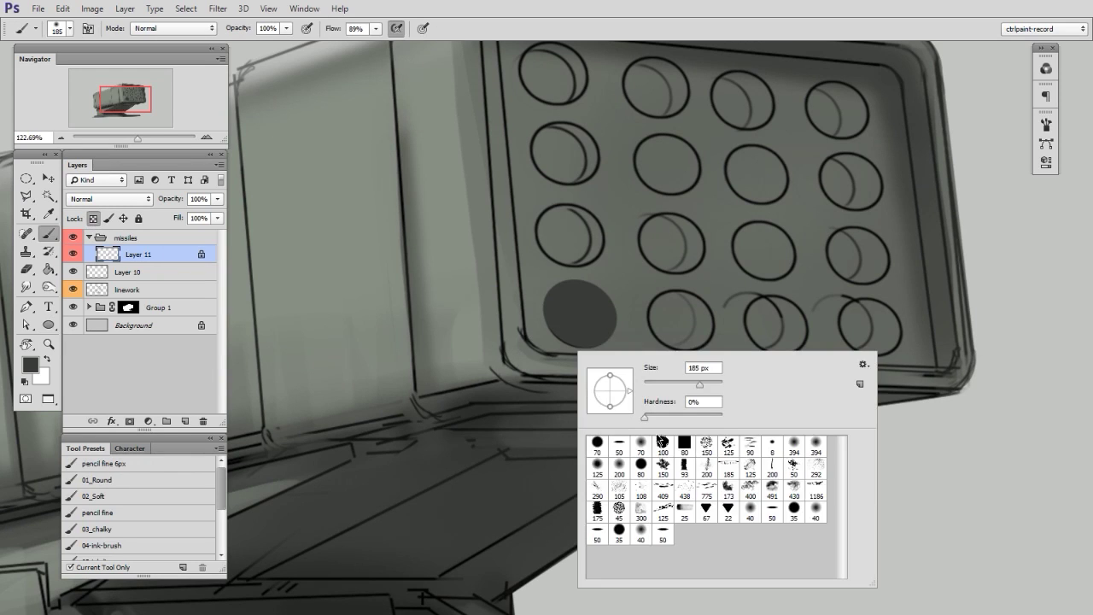
{"action": "left_click", "coordinate": [643, 442]}
{"action": "left_click", "coordinate": [527, 491]}
{"action": "left_click_drag", "start_coordinate": [523, 451], "coordinate": [599, 442]}
{"action": "left_click", "coordinate": [500, 315], "text": "alt"}
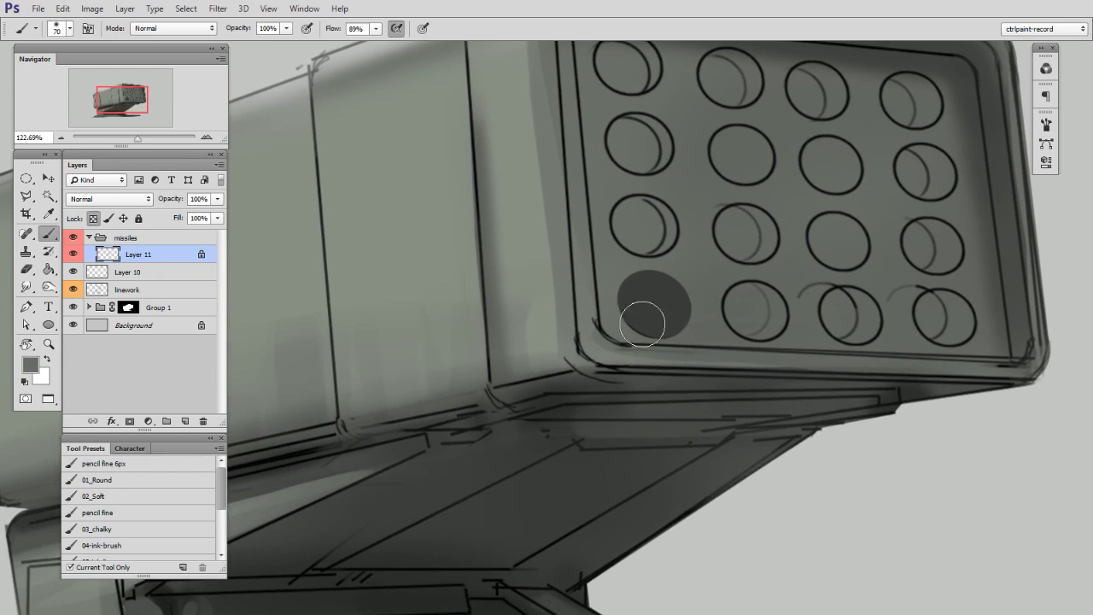
{"action": "left_click_drag", "start_coordinate": [605, 307], "coordinate": [646, 330]}
- Make a smaller elliptical selection inside the dark ellipse and skew and scale it to match the tube's perspective
{"action": "scroll", "coordinate": [749, 313], "scroll_direction": "up", "scroll_amount": 6}
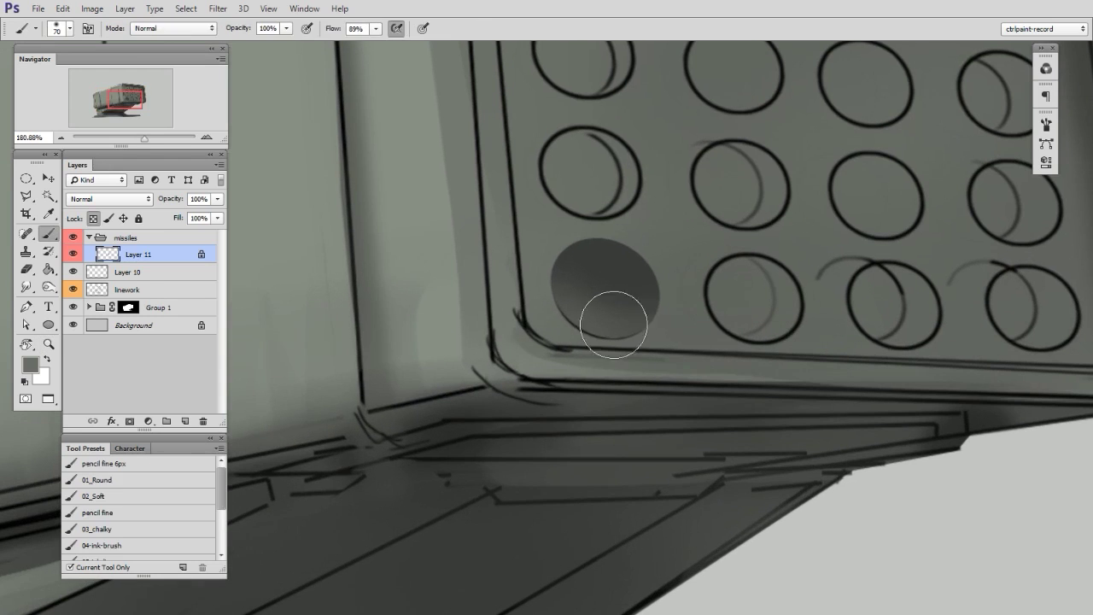
{"action": "key", "text": "m"}
{"action": "left_click_drag", "start_coordinate": [640, 321], "coordinate": [643, 325]}
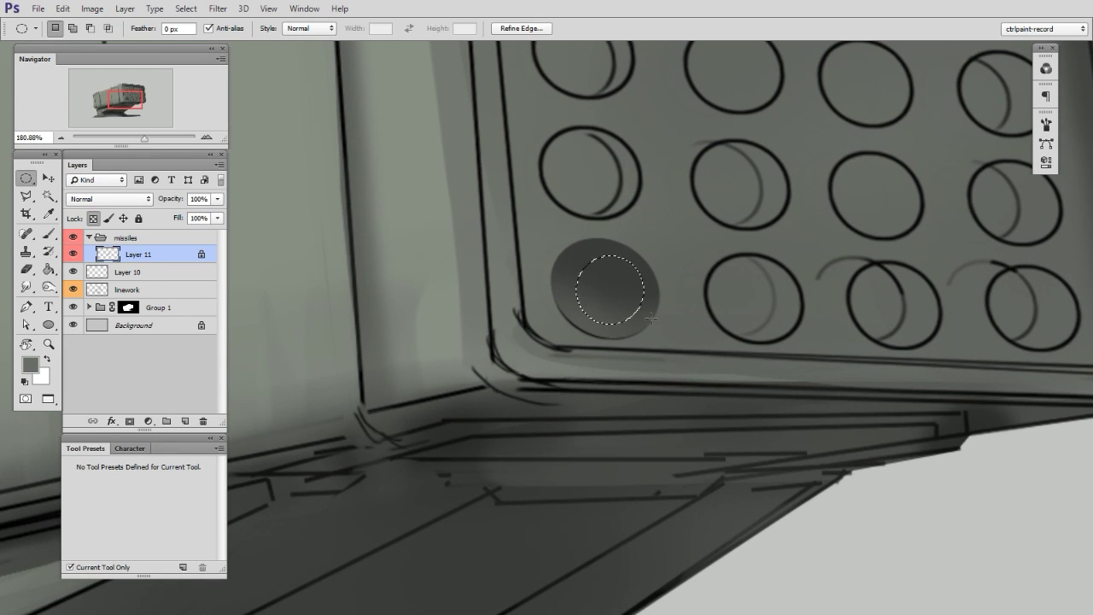
{"action": "key", "text": "ctrl+t"}
{"action": "left_click_drag", "start_coordinate": [609, 254], "coordinate": [598, 254]}
{"action": "left_click_drag", "start_coordinate": [577, 324], "coordinate": [573, 331]}
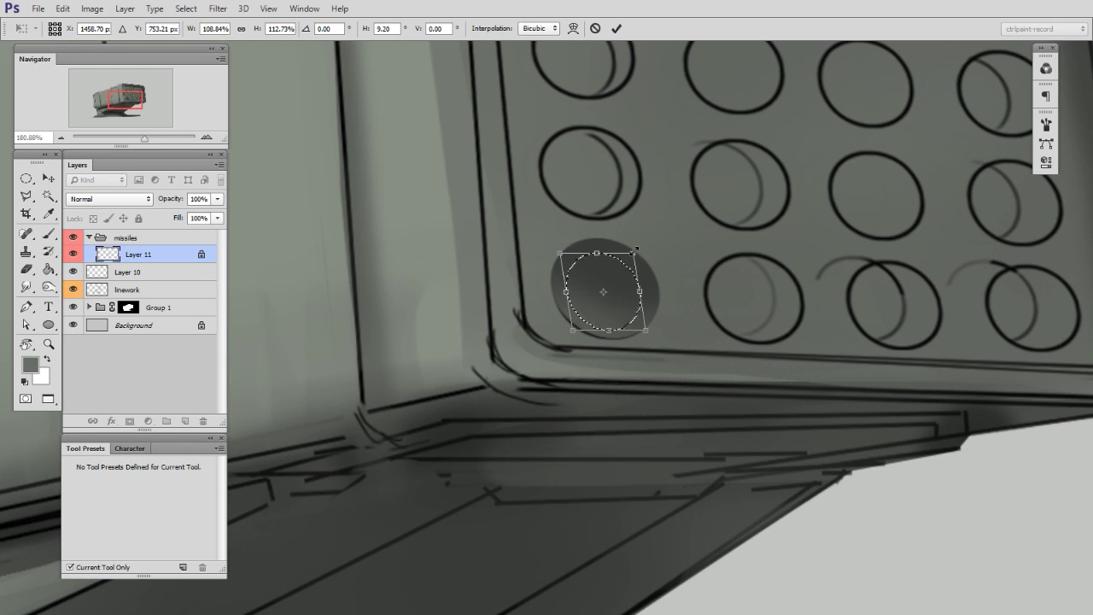
{"action": "key", "text": "Return"}
- Paint the inner elliptical selection black to form the tube's hole, and deselect it
{"action": "key", "text": "b"}
{"action": "key", "text": "d"}
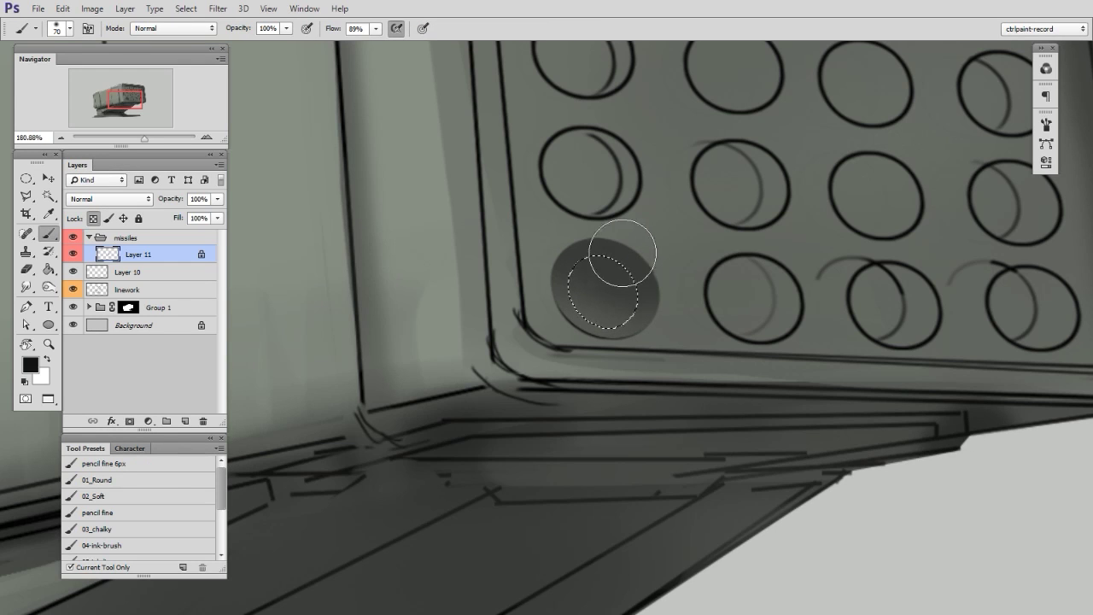
{"action": "mouse_move", "coordinate": [617, 251]}
{"action": "left_mouse_down"}
{"action": "mouse_move", "coordinate": [593, 288]}
{"action": "mouse_move", "coordinate": [646, 298]}
{"action": "mouse_move", "coordinate": [615, 290]}
{"action": "left_mouse_up"}
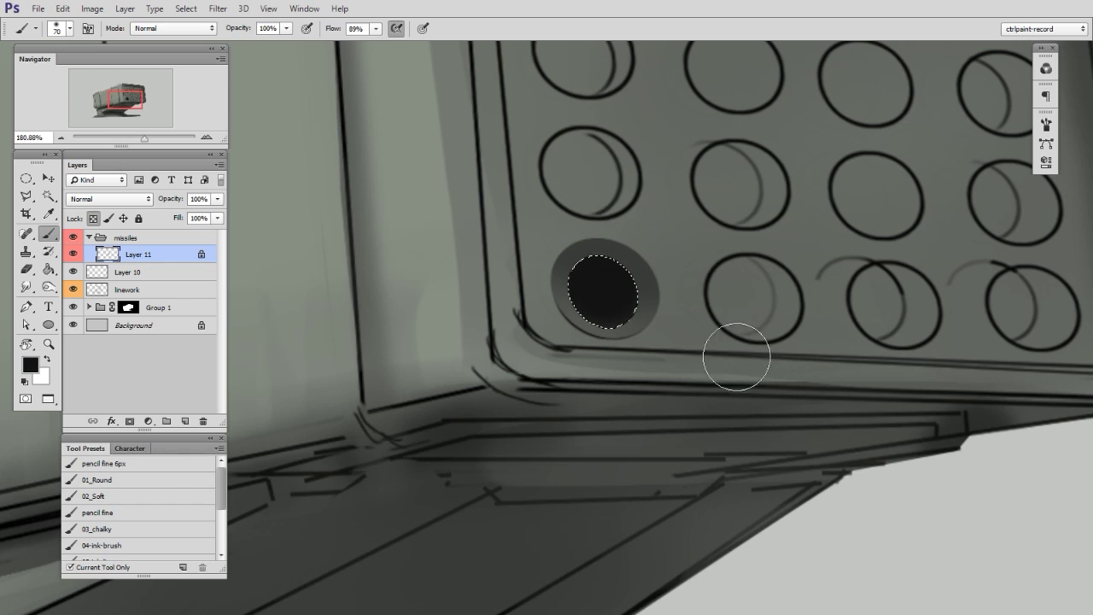
{"action": "left_click", "coordinate": [26, 178]}
{"action": "key", "text": "ctrl+d"}
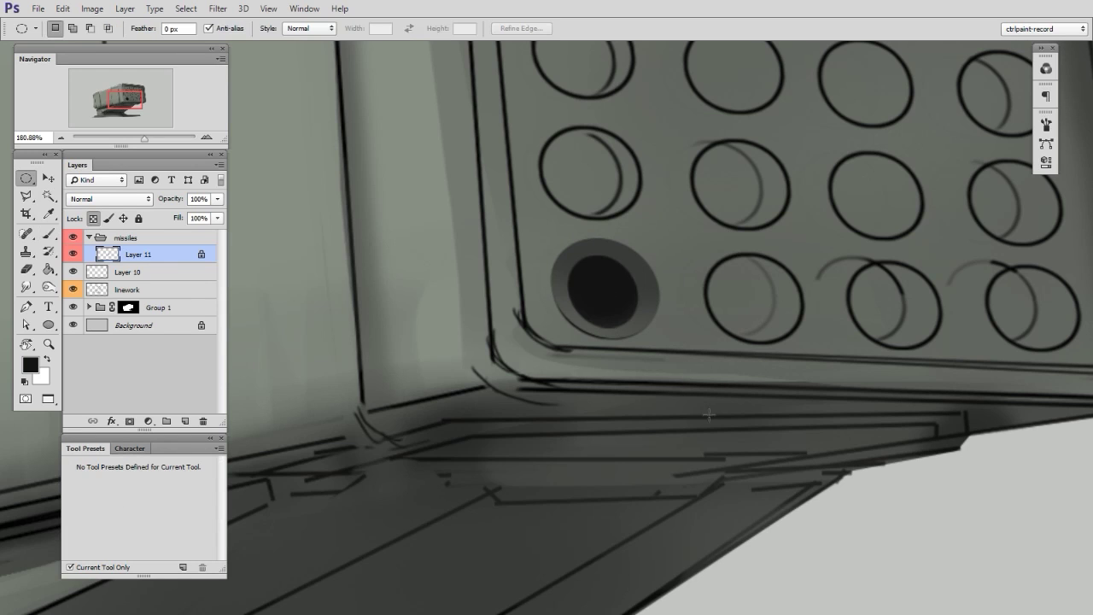
- Stroke the outer ellipse's outline on a new layer with a 3 px centred line in a sampled light grey-green, and deselect
{"action": "left_click", "coordinate": [108, 255], "text": "ctrl"}
{"action": "left_click", "coordinate": [184, 422]}
{"action": "left_click", "coordinate": [63, 9]}
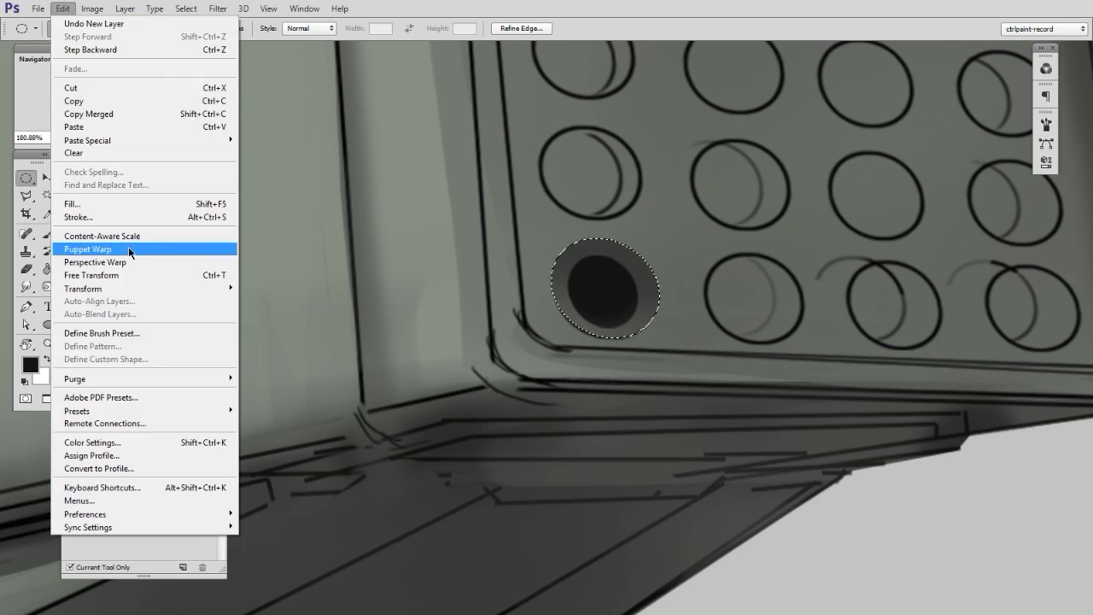
{"action": "left_click", "coordinate": [132, 216]}
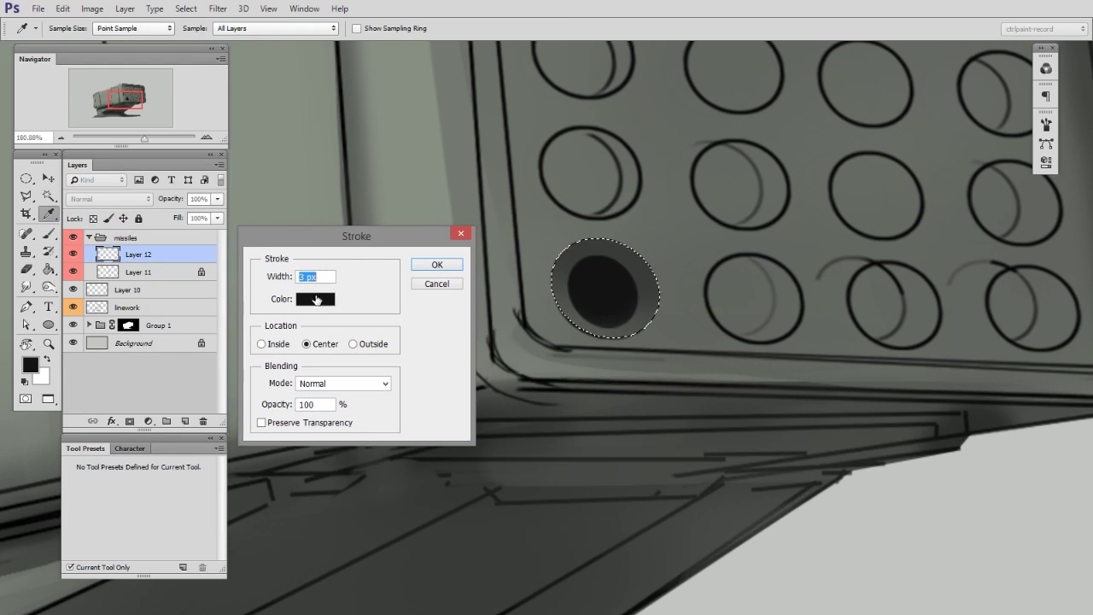
{"action": "left_click", "coordinate": [316, 299]}
{"action": "left_click", "coordinate": [393, 194]}
{"action": "left_click", "coordinate": [1067, 268]}
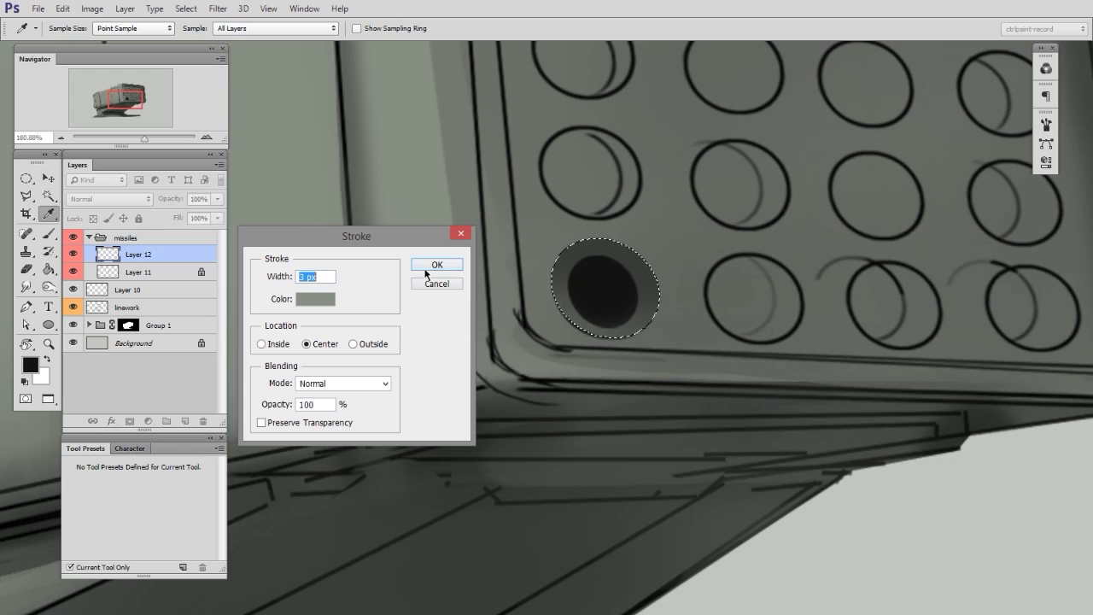
{"action": "left_click", "coordinate": [437, 264]}
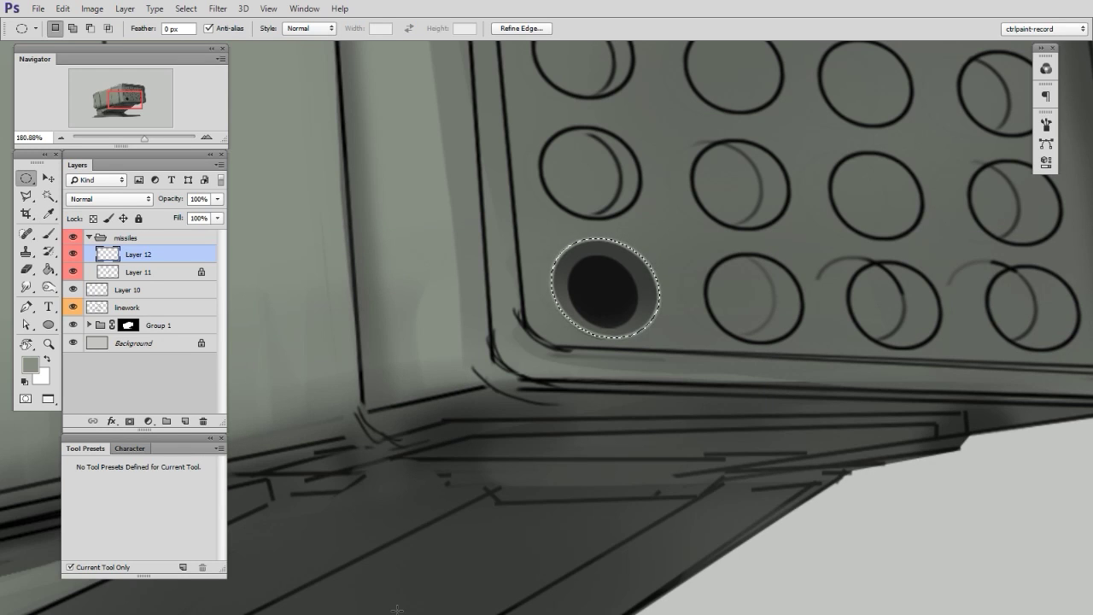
{"action": "key", "text": "ctrl+d"}
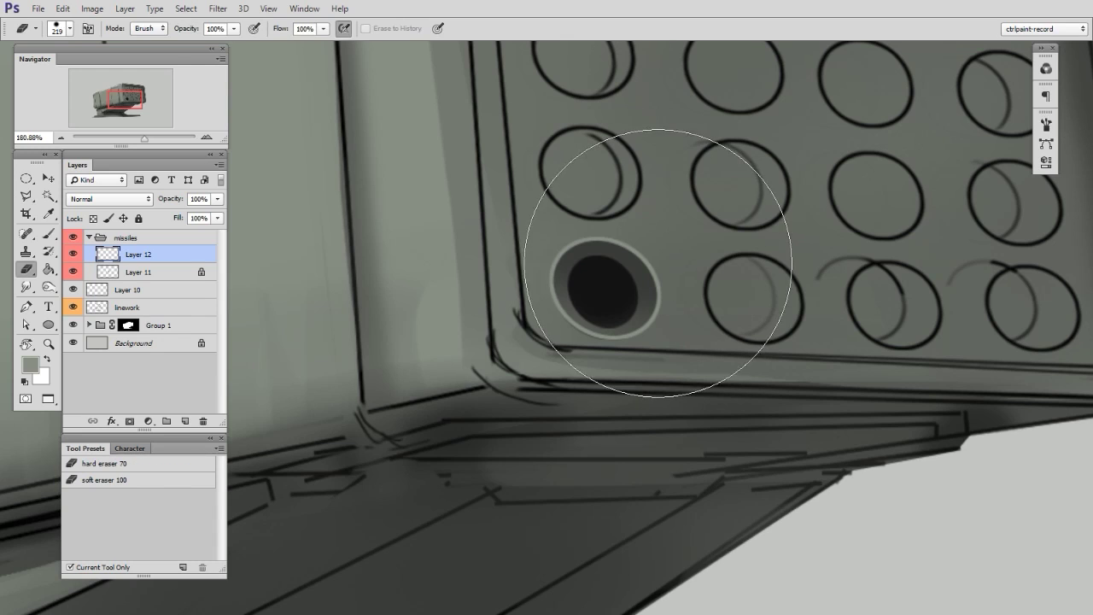
- Draw a closed pen path for the missile tip, projecting from the bottom-left tube opening with a rounded nose
{"action": "left_click", "coordinate": [25, 306]}
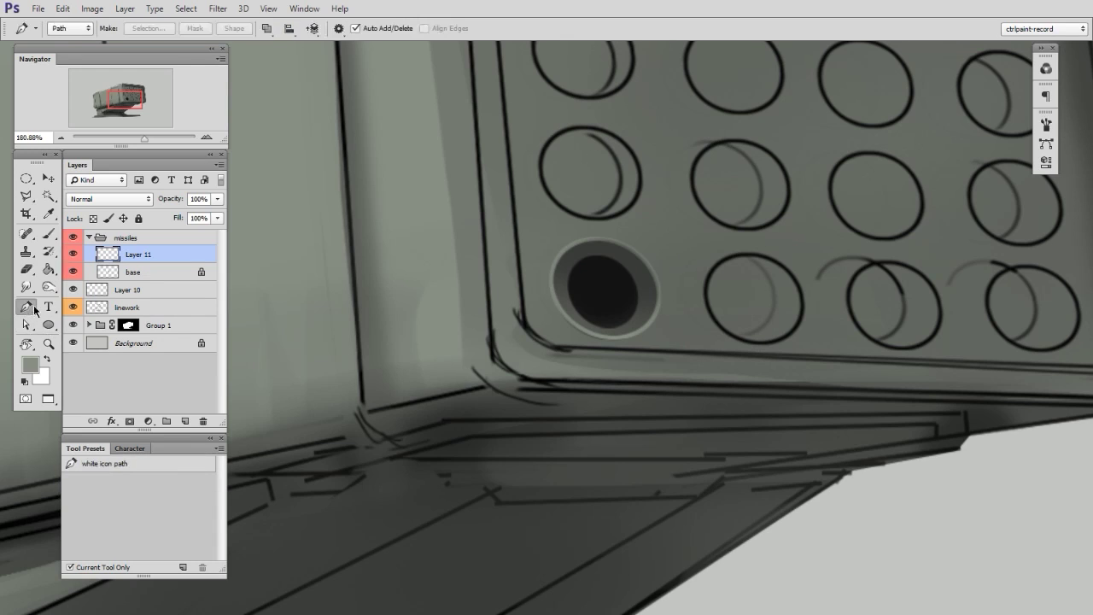
{"action": "left_click", "coordinate": [599, 245]}
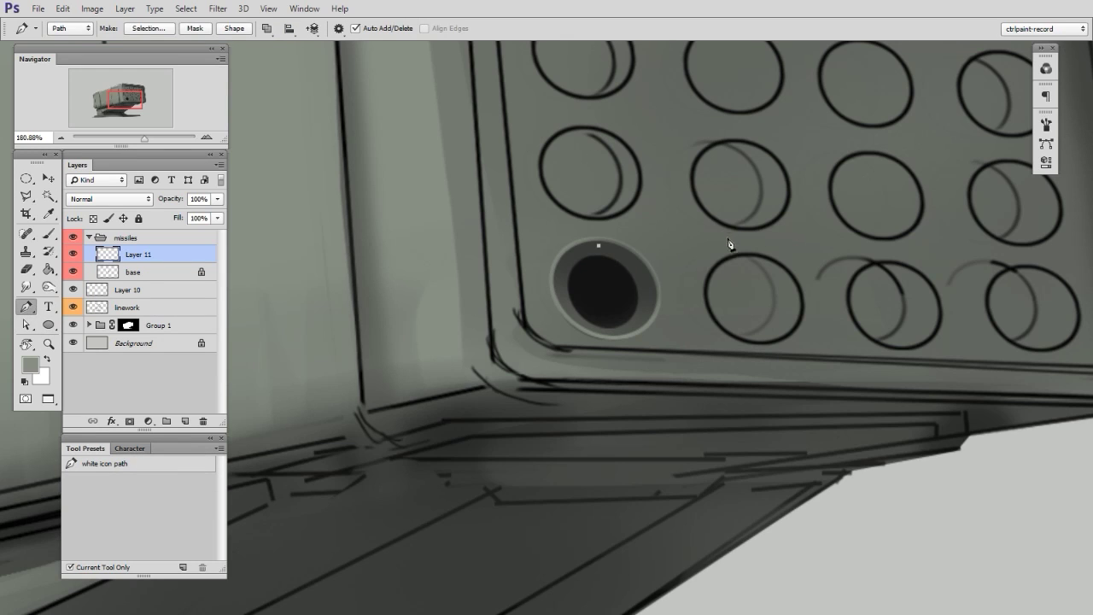
{"action": "left_click_drag", "start_coordinate": [727, 234], "coordinate": [740, 269]}
{"action": "key", "text": "ctrl+z"}
{"action": "left_click_drag", "start_coordinate": [724, 217], "coordinate": [735, 243]}
{"action": "left_click_drag", "start_coordinate": [653, 322], "coordinate": [538, 345]}
{"action": "left_click", "coordinate": [653, 322], "text": "alt"}
{"action": "left_click_drag", "start_coordinate": [570, 299], "coordinate": [552, 246]}
{"action": "left_click", "coordinate": [570, 299], "text": "alt"}
{"action": "left_click", "coordinate": [599, 247]}
- Rasterize the missile tip's Color Fill 1 shape layer and lock its transparent pixels
{"action": "right_click", "coordinate": [142, 254]}
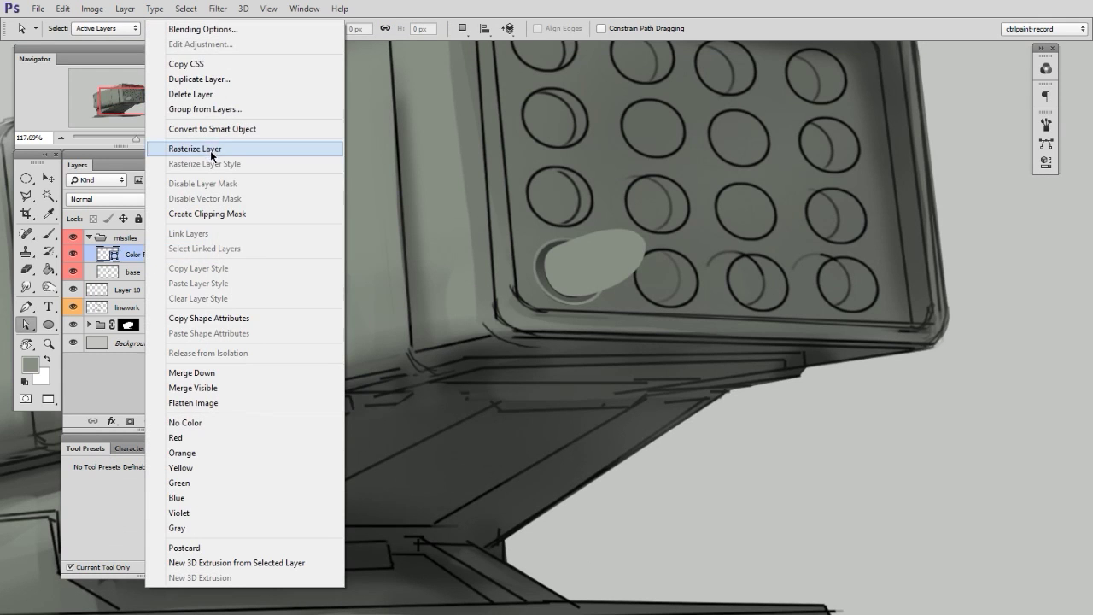
{"action": "left_click", "coordinate": [211, 152]}
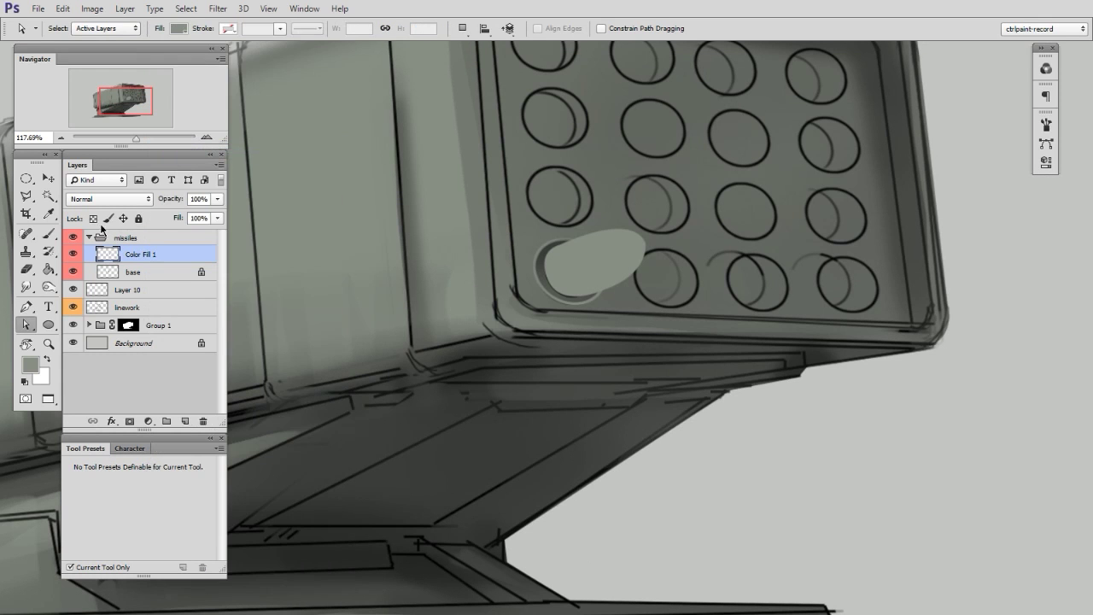
{"action": "left_click", "coordinate": [94, 218]}
- Shade the underside of the missile tip with a soft brush in a sampled dark grey
{"action": "left_click_drag", "start_coordinate": [628, 340], "coordinate": [658, 339]}
{"action": "left_click_drag", "start_coordinate": [620, 282], "coordinate": [643, 344]}
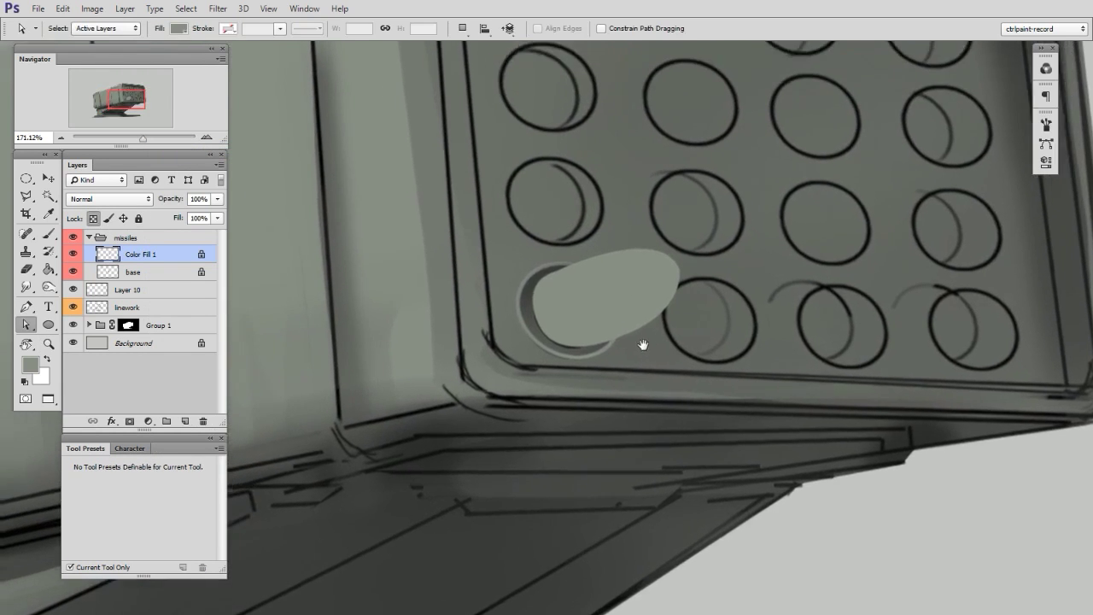
{"action": "key", "text": "b"}
{"action": "left_click", "coordinate": [533, 294], "text": "alt"}
{"action": "mouse_move", "coordinate": [578, 337]}
{"action": "left_mouse_down"}
{"action": "mouse_move", "coordinate": [700, 298]}
{"action": "mouse_move", "coordinate": [552, 364]}
{"action": "mouse_move", "coordinate": [738, 334]}
{"action": "left_mouse_up"}
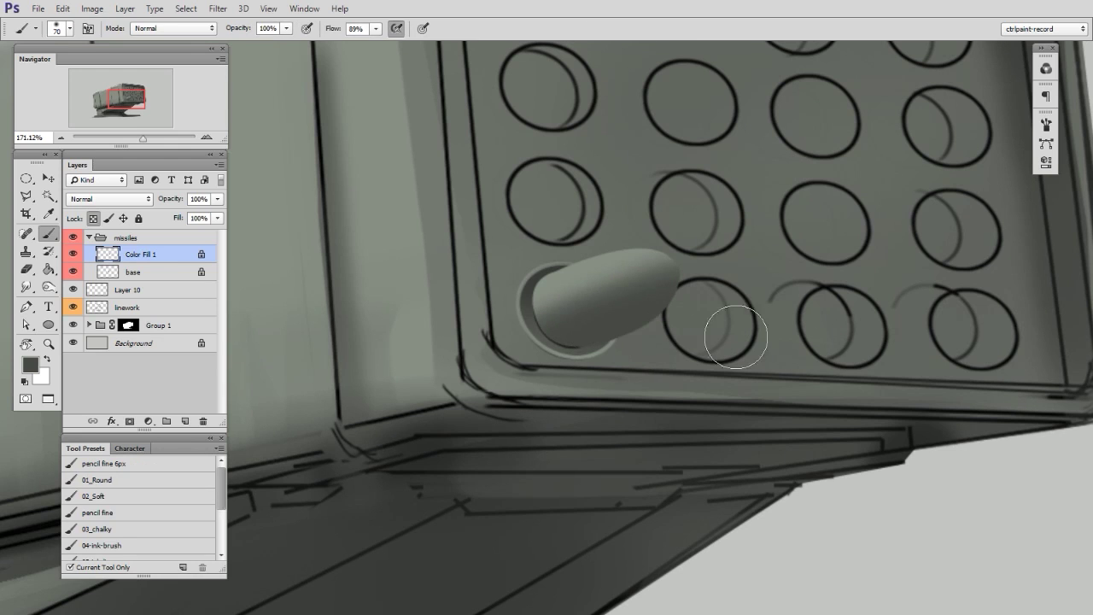
- Create a new layer clipped to the missile tip and darken its body and upper edge with soft brush strokes
{"action": "key", "text": "ctrl+alt+shift+n"}
{"action": "key", "text": "ctrl+alt+g"}
{"action": "left_click_drag", "start_coordinate": [595, 310], "coordinate": [566, 322]}
{"action": "left_click_drag", "start_coordinate": [546, 299], "coordinate": [657, 242]}
{"action": "left_click_drag", "start_coordinate": [769, 327], "coordinate": [768, 329]}
{"action": "left_click_drag", "start_coordinate": [617, 253], "coordinate": [668, 253]}
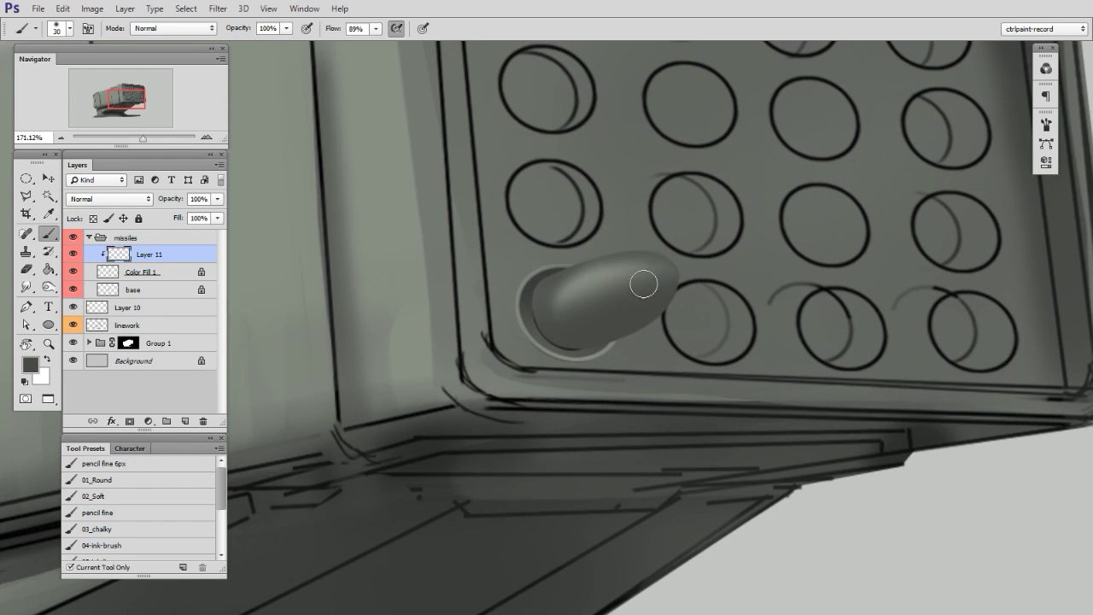
- Blend the missile tip's highlight and lower shadow with brush strokes in greys sampled from the painting
{"action": "left_click", "coordinate": [580, 286], "text": "alt"}
{"action": "left_click_drag", "start_coordinate": [545, 301], "coordinate": [654, 285]}
{"action": "left_click", "coordinate": [572, 346], "text": "alt"}
{"action": "left_click_drag", "start_coordinate": [519, 341], "coordinate": [668, 294]}
{"action": "left_click", "coordinate": [716, 276], "text": "alt"}
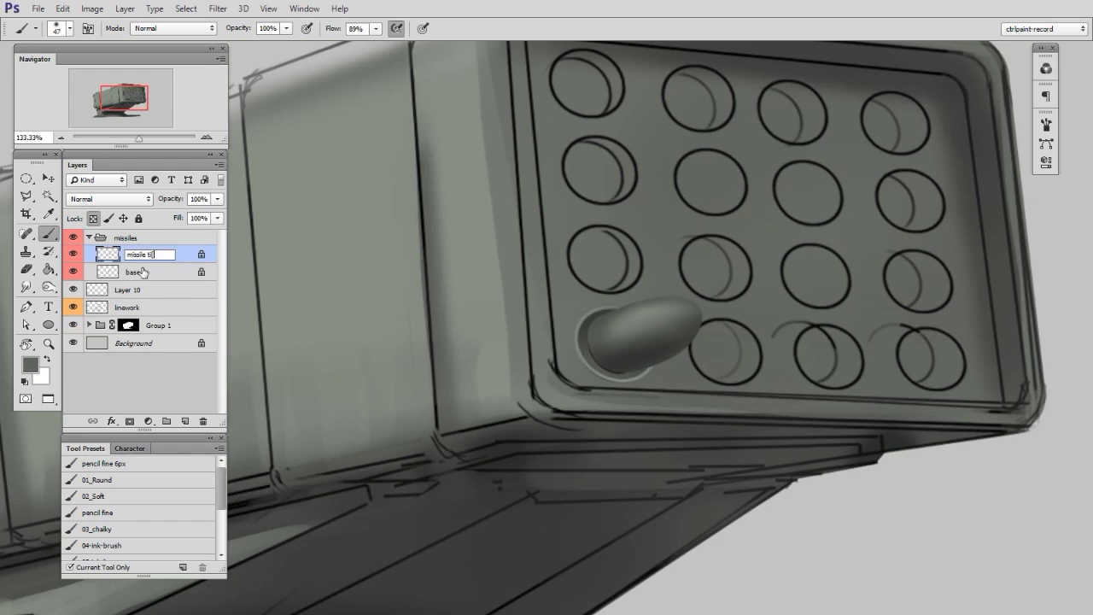
- Name the upper layer "missile tip" and convert it together with the base layer into one smart object
{"action": "key", "text": "Return"}
{"action": "left_click", "coordinate": [142, 271], "text": "shift"}
{"action": "right_click", "coordinate": [143, 271]}
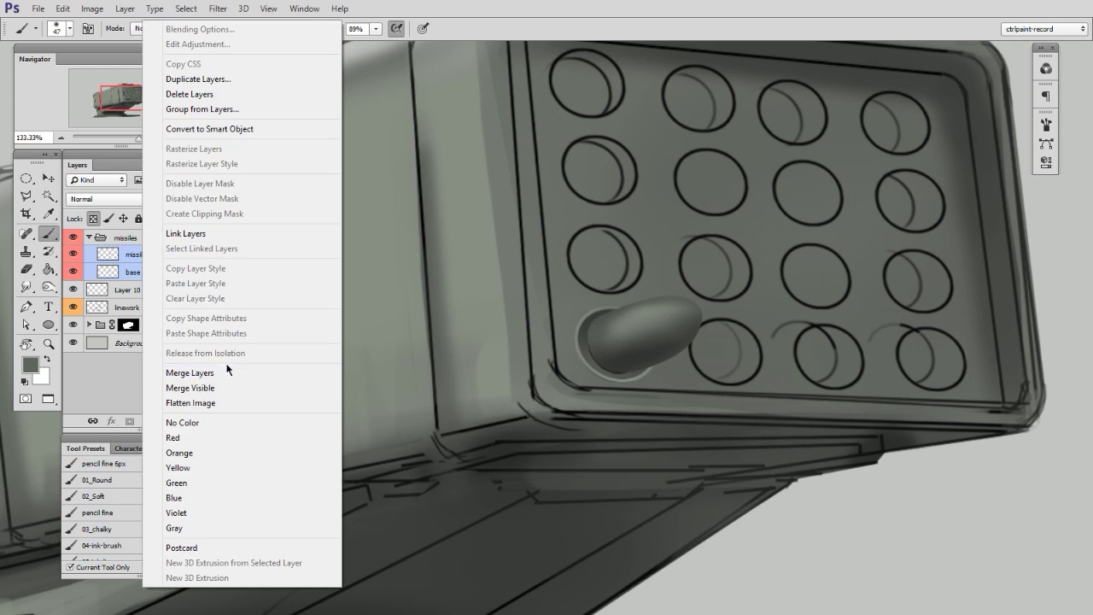
{"action": "left_click", "coordinate": [209, 129]}
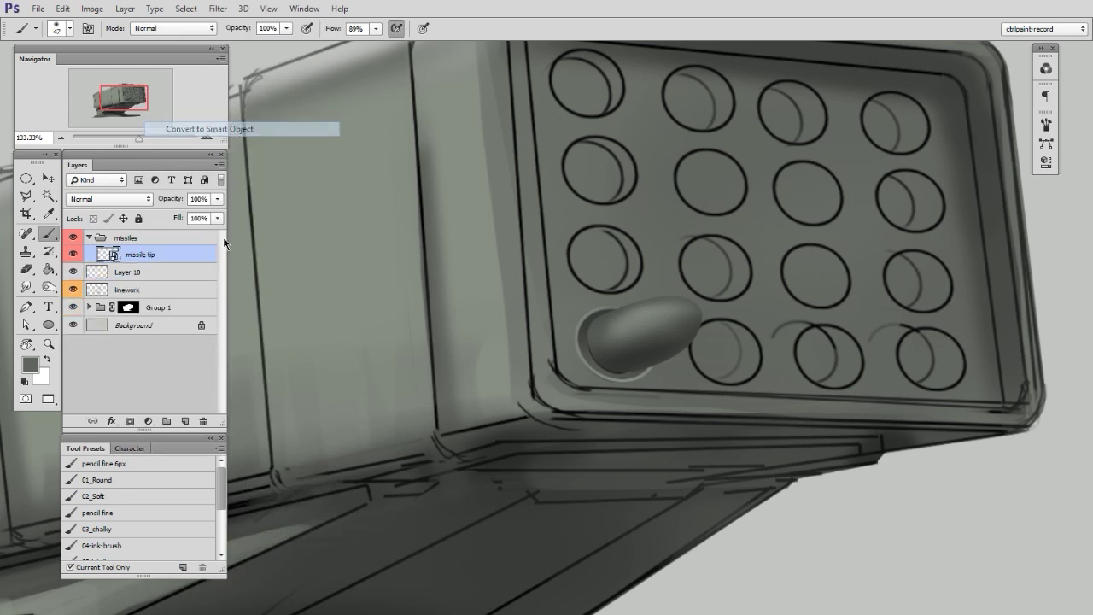
- Duplicate the missile tip smart object onto the bottom-right tube opening and scale the copy down slightly
{"action": "left_click", "coordinate": [47, 175]}
{"action": "left_click_drag", "start_coordinate": [607, 362], "coordinate": [844, 373]}
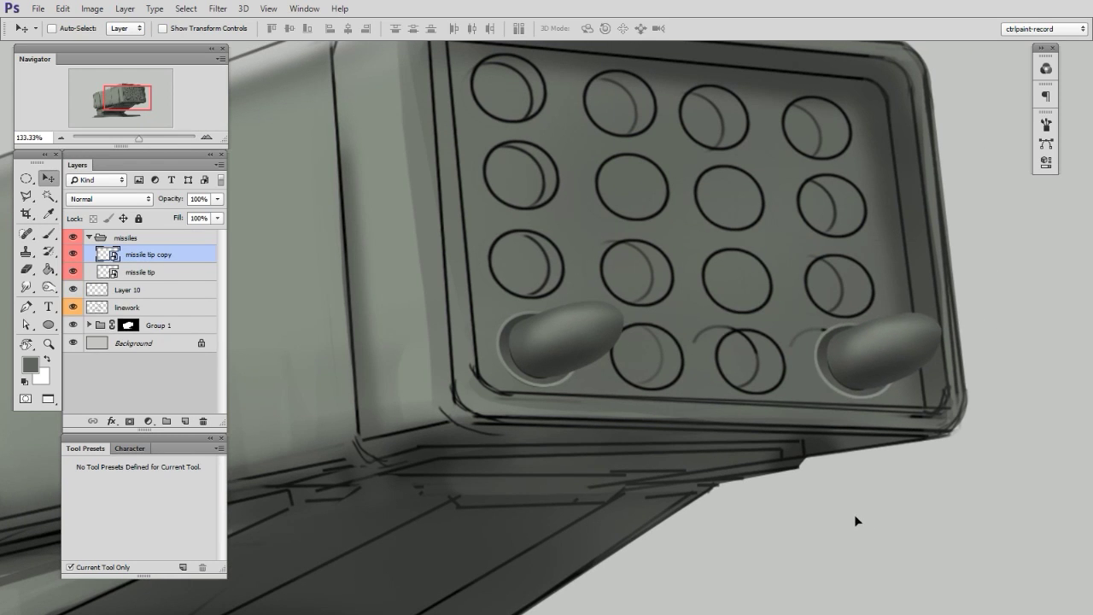
{"action": "key", "text": "ctrl+t"}
{"action": "left_click_drag", "start_coordinate": [943, 313], "coordinate": [939, 316]}
{"action": "key", "text": "Return"}
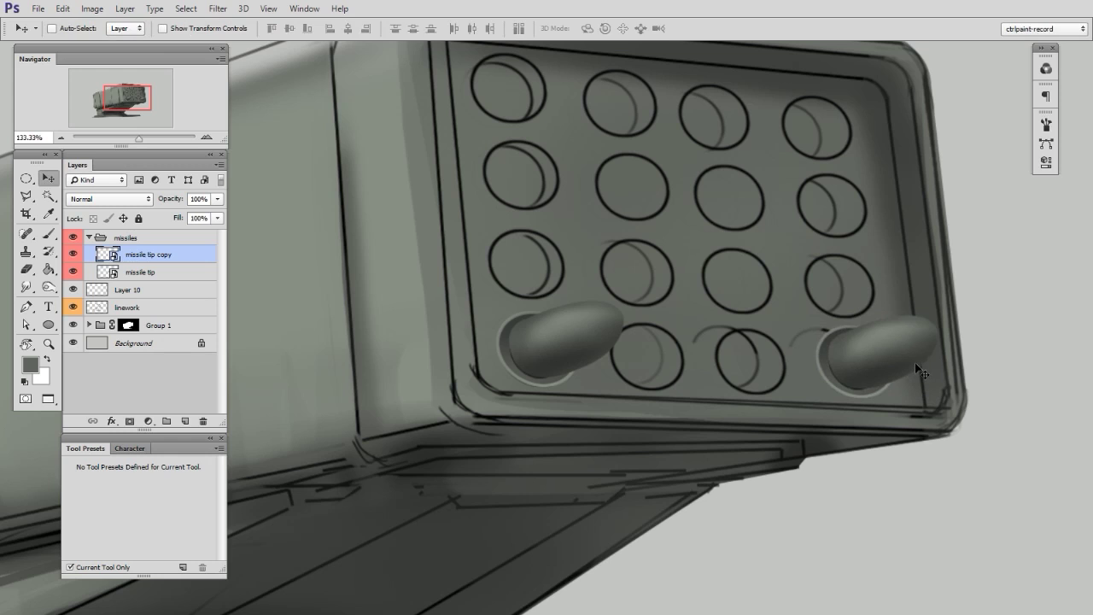
- Duplicate the rightmost column of four missile tips onto the third column, scale it to about 102% and rotate it about 0.75°
{"action": "mouse_move", "coordinate": [897, 456]}
{"action": "left_mouse_down"}
{"action": "mouse_move", "coordinate": [885, 370]}
{"action": "mouse_move", "coordinate": [870, 398]}
{"action": "mouse_move", "coordinate": [889, 463]}
{"action": "left_mouse_up"}
{"action": "left_click", "coordinate": [152, 328], "text": "shift"}
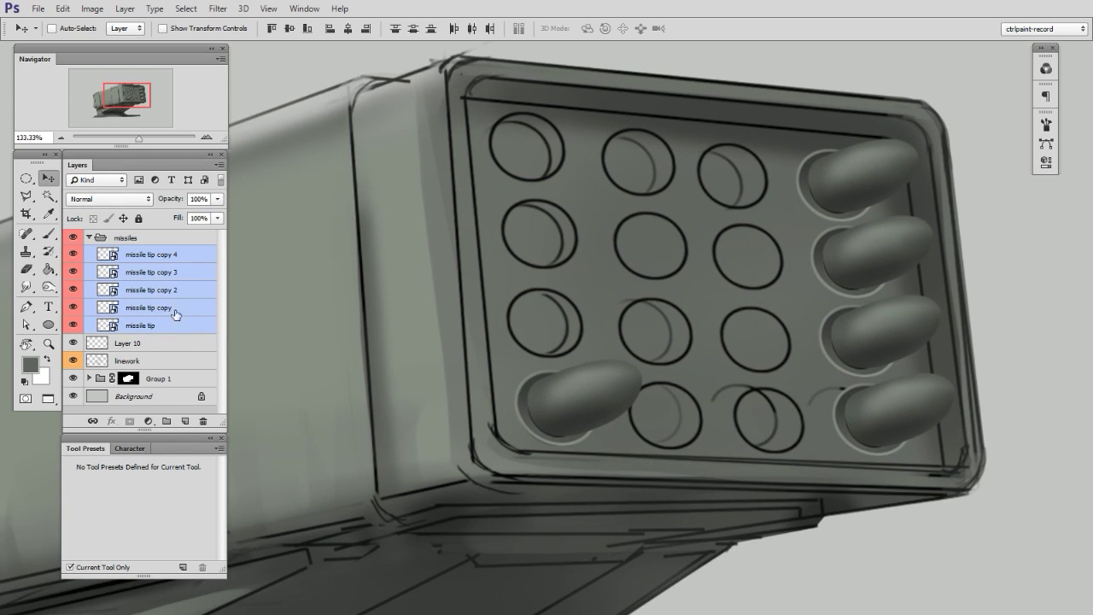
{"action": "left_click", "coordinate": [175, 321], "text": "ctrl"}
{"action": "left_click_drag", "start_coordinate": [946, 491], "coordinate": [840, 487]}
{"action": "key", "text": "ctrl+t"}
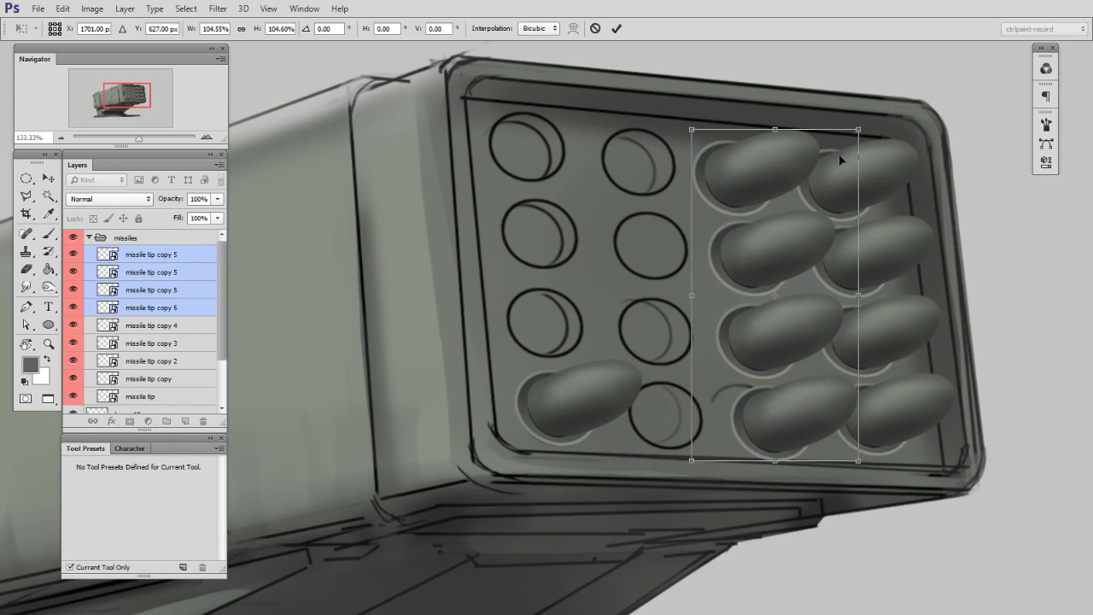
{"action": "left_click_drag", "start_coordinate": [839, 155], "coordinate": [841, 153]}
{"action": "left_click_drag", "start_coordinate": [861, 455], "coordinate": [920, 457]}
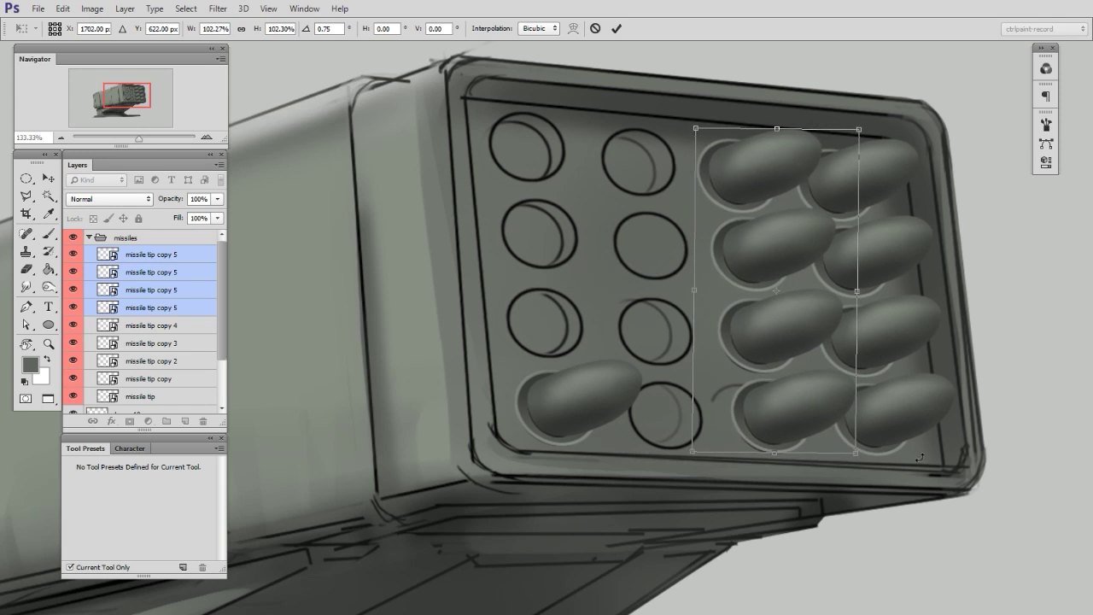
{"action": "key", "text": "Return"}
- Copy the missile column onto the remaining two tube columns, fit the copies to the openings and delete the original missile tip
{"action": "left_click_drag", "start_coordinate": [853, 432], "coordinate": [586, 407]}
{"action": "key", "text": "ctrl+t"}
{"action": "key", "text": "Return"}
{"action": "left_click", "coordinate": [586, 399], "text": "ctrl"}
{"action": "key", "text": "Delete"}
{"action": "key", "text": "ctrl+t"}
{"action": "left_click_drag", "start_coordinate": [636, 444], "coordinate": [668, 472]}
{"action": "key", "text": "Return"}
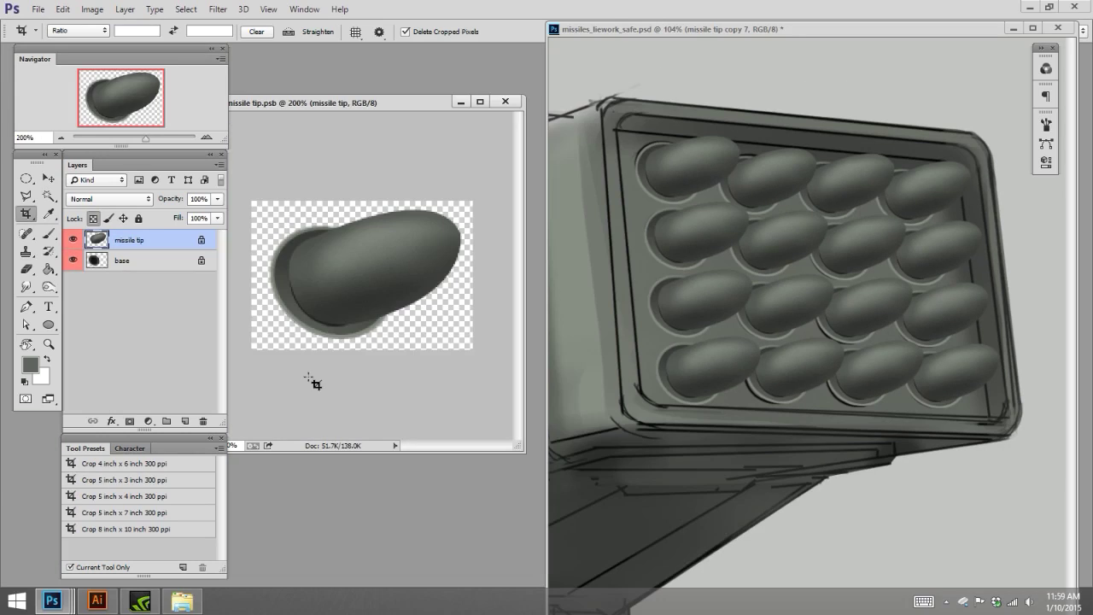
- Add a layer clipped to the missile tip in Linear Dodge (Add) mode and paint the missile's front section gold
{"action": "key", "text": "ctrl+shift+alt+n"}
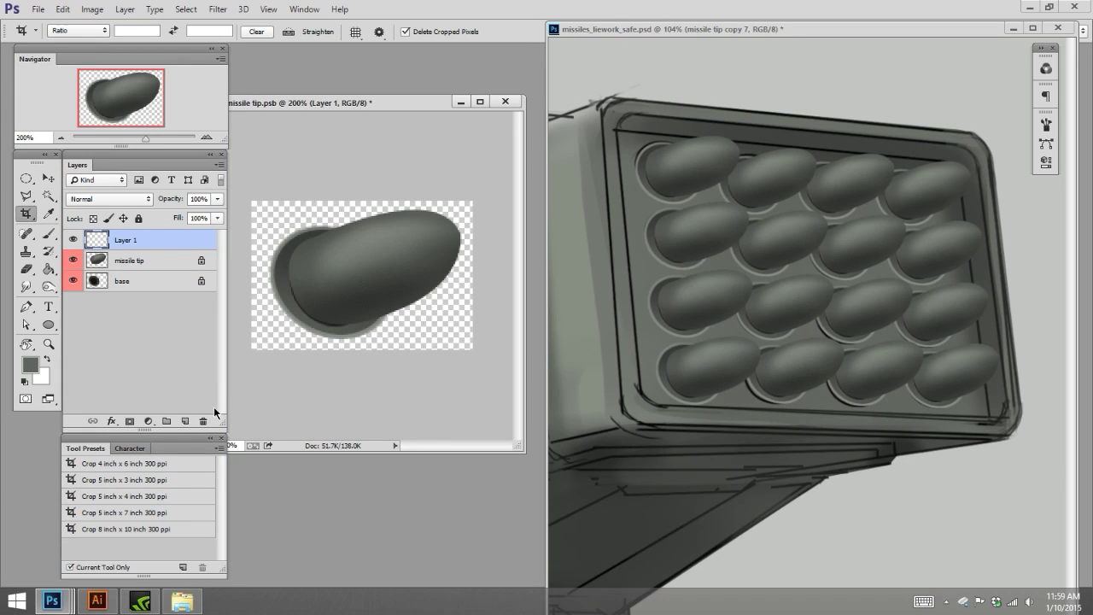
{"action": "key", "text": "b"}
{"action": "right_click", "coordinate": [355, 270]}
{"action": "key", "text": "Escape"}
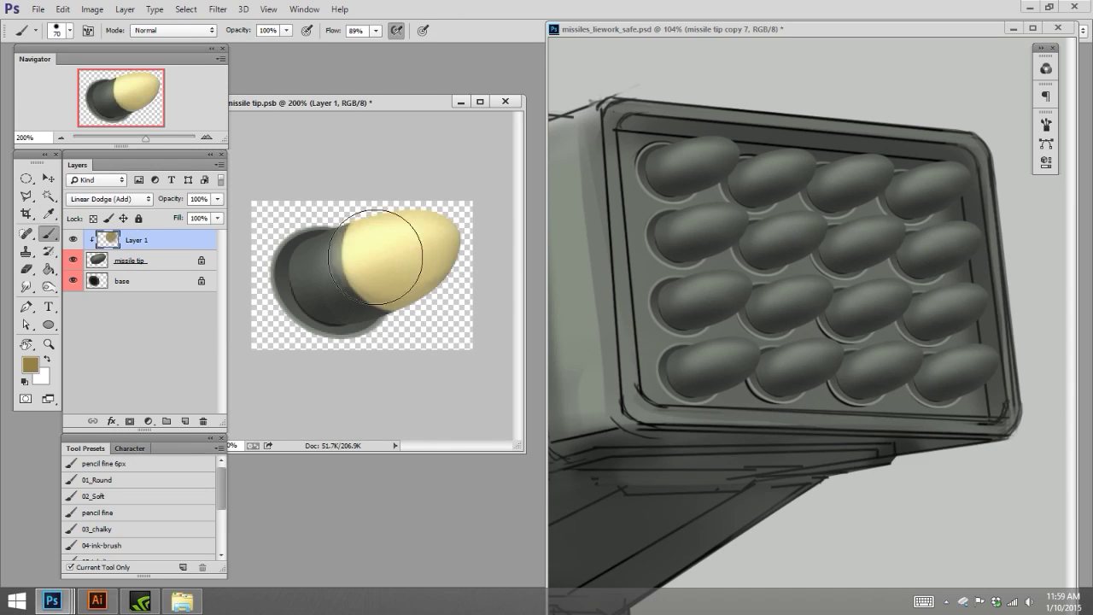
{"action": "mouse_move", "coordinate": [376, 257]}
{"action": "left_mouse_down"}
{"action": "mouse_move", "coordinate": [448, 254]}
{"action": "mouse_move", "coordinate": [425, 279]}
{"action": "left_mouse_up"}
{"action": "left_click", "coordinate": [31, 365]}
{"action": "key", "text": "e"}
- On a new layer, stroke an elliptical selection over the missile's body with a 3 px black centered line
{"action": "left_click", "coordinate": [186, 421]}
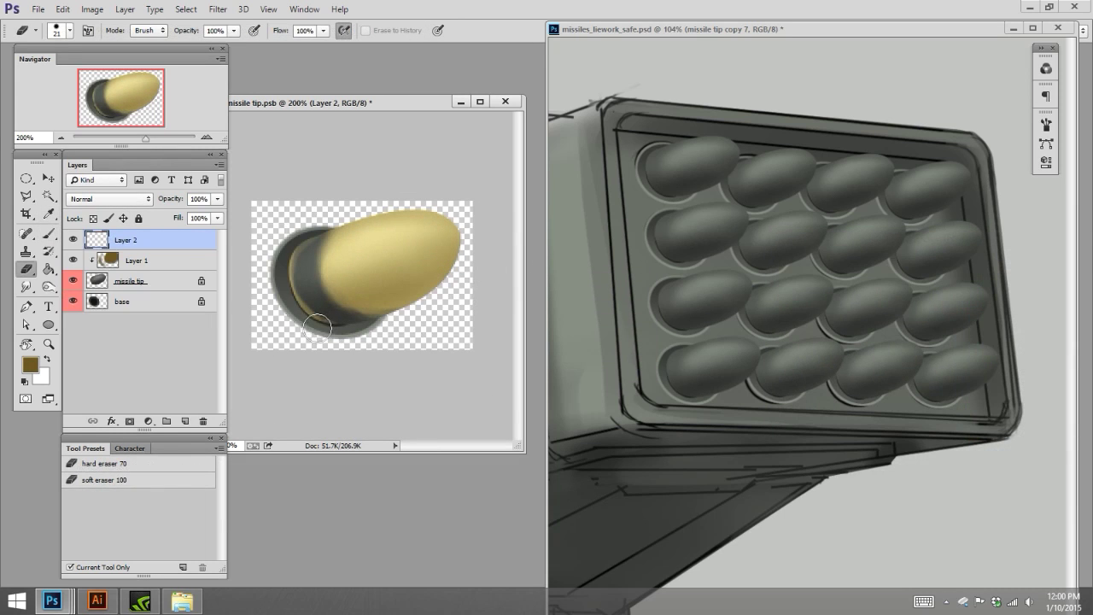
{"action": "left_click", "coordinate": [27, 179]}
{"action": "left_click_drag", "start_coordinate": [386, 319], "coordinate": [313, 243]}
{"action": "left_click", "coordinate": [63, 10]}
{"action": "left_click", "coordinate": [124, 218]}
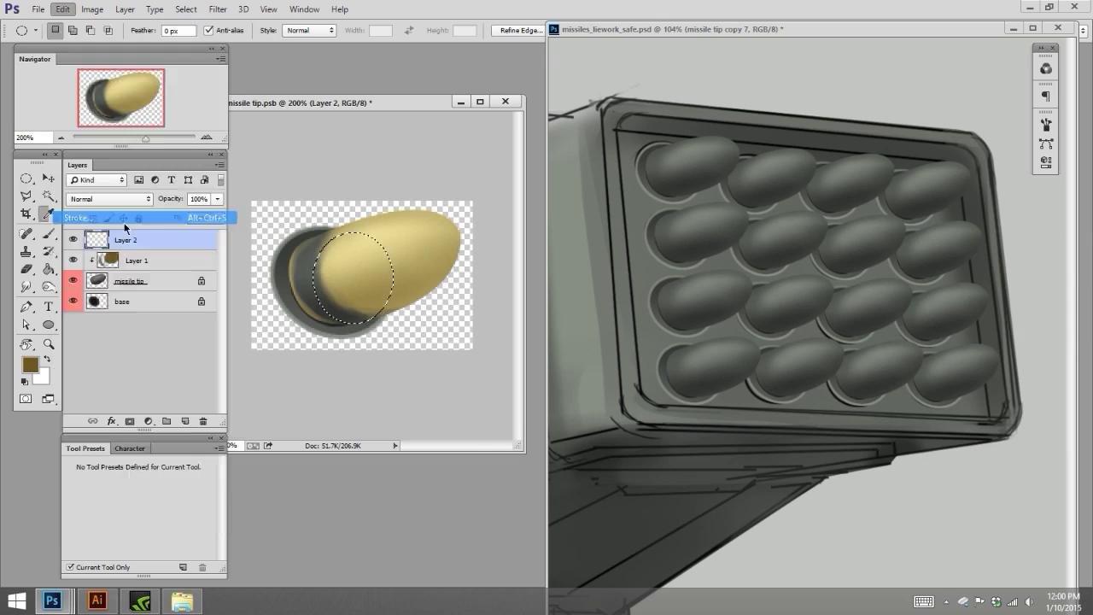
{"action": "left_click", "coordinate": [315, 299]}
{"action": "type", "text": "000000"}
{"action": "left_click", "coordinate": [1075, 263]}
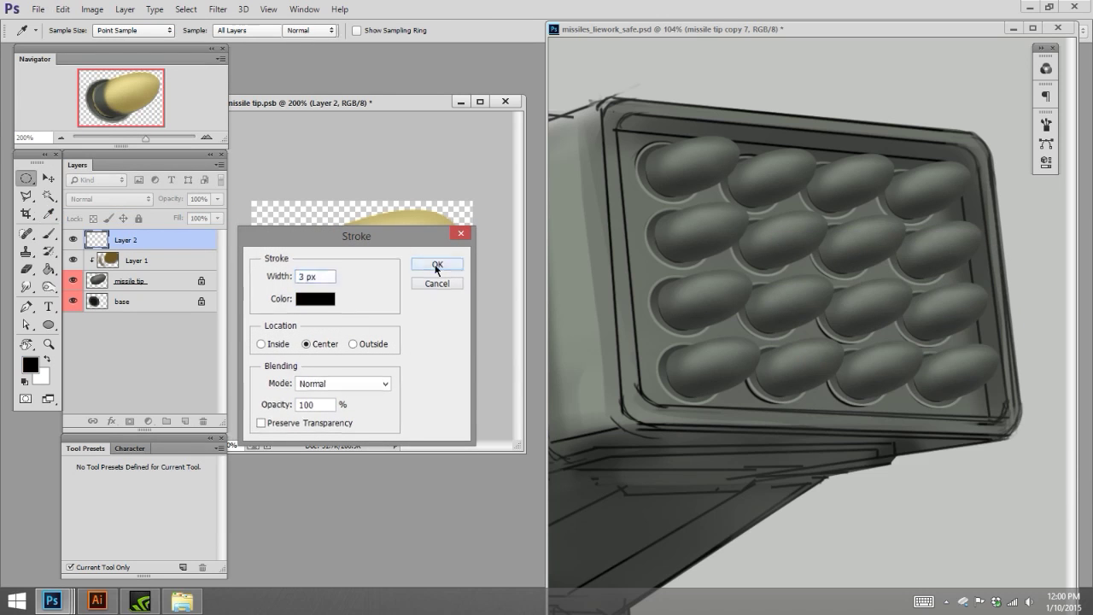
{"action": "left_click", "coordinate": [436, 265]}
{"action": "key", "text": "ctrl+d"}
- Enlarge the black ring to about 104%, rotate it about -15° and position it across the gold section of the missile
{"action": "key", "text": "ctrl+t"}
{"action": "left_click_drag", "start_coordinate": [453, 324], "coordinate": [464, 298]}
{"action": "mouse_move", "coordinate": [364, 286]}
{"action": "left_mouse_down"}
{"action": "mouse_move", "coordinate": [392, 274]}
{"action": "mouse_move", "coordinate": [438, 304]}
{"action": "left_mouse_up"}
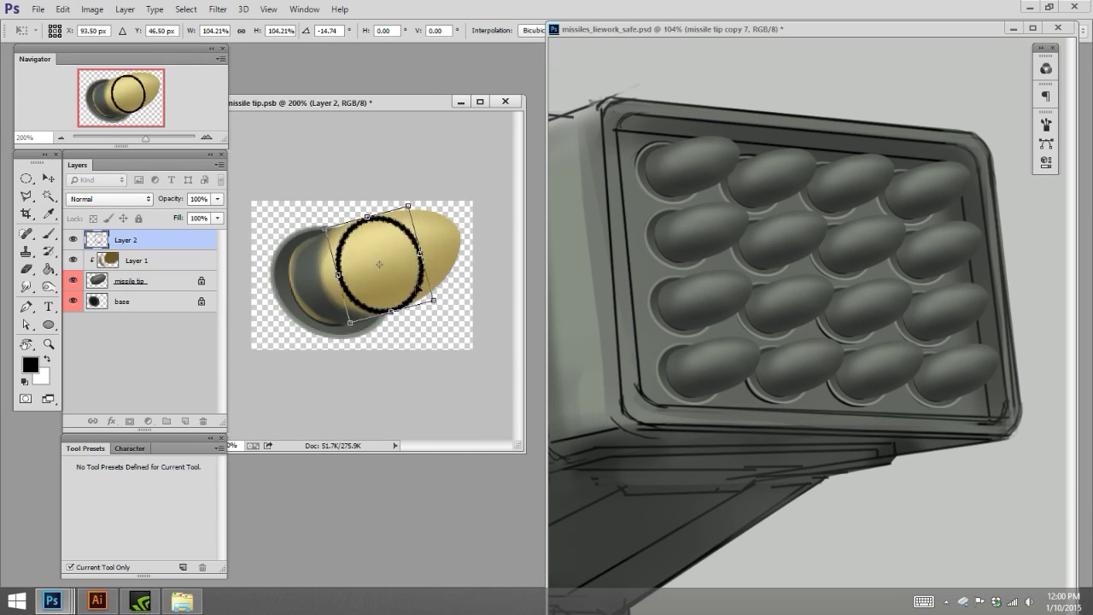
{"action": "key", "text": "Return"}
- Erase the front half of the ring to leave a curved seam, fit it to the missile and soften its upper part
{"action": "key", "text": "e"}
{"action": "mouse_move", "coordinate": [410, 253]}
{"action": "left_mouse_down"}
{"action": "mouse_move", "coordinate": [368, 244]}
{"action": "mouse_move", "coordinate": [376, 275]}
{"action": "mouse_move", "coordinate": [402, 289]}
{"action": "mouse_move", "coordinate": [372, 291]}
{"action": "left_mouse_up"}
{"action": "left_click_drag", "start_coordinate": [361, 244], "coordinate": [372, 228]}
{"action": "key", "text": "ctrl+t"}
{"action": "left_click_drag", "start_coordinate": [424, 315], "coordinate": [429, 317]}
{"action": "key", "text": "Return"}
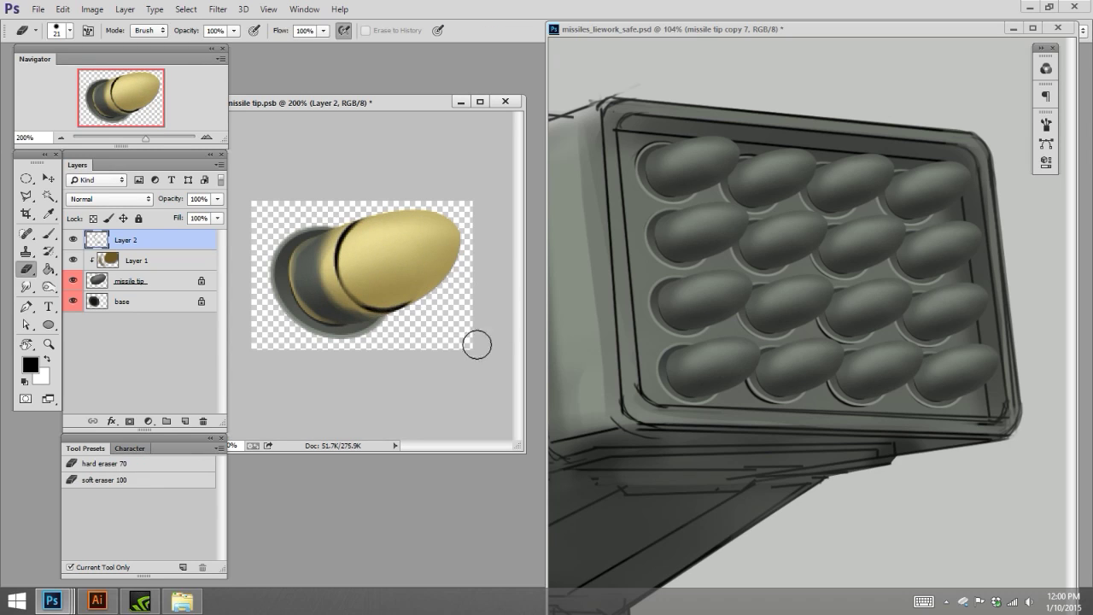
{"action": "key", "text": "v"}
{"action": "key", "text": "e"}
{"action": "left_click_drag", "start_coordinate": [346, 230], "coordinate": [363, 257]}
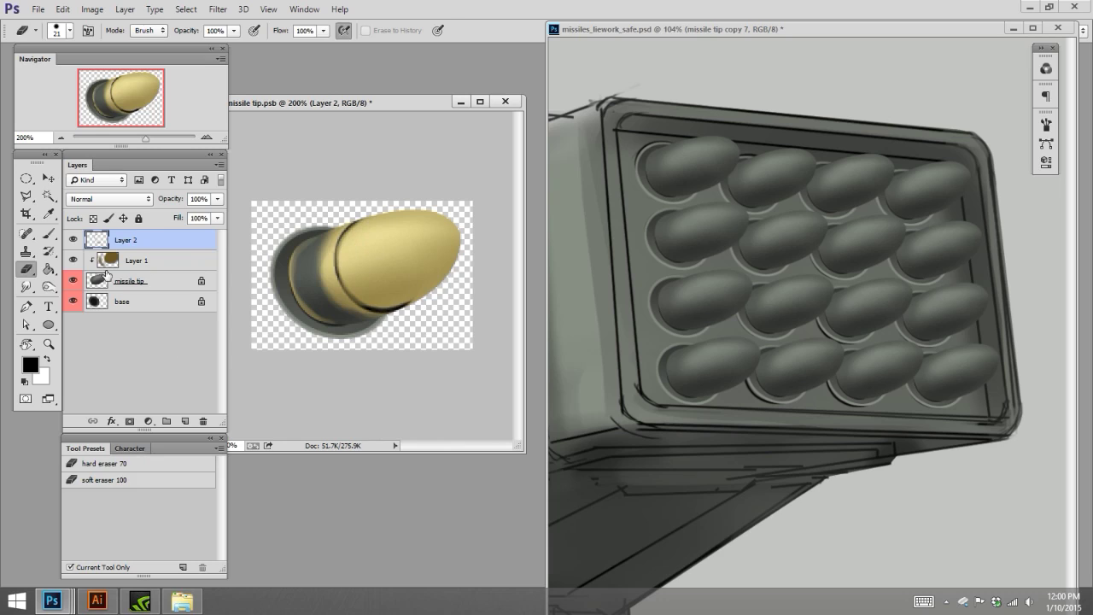
- Duplicate the seam line toward the missile's base and scale the copy to about 97% wide and 96% high
{"action": "key", "text": "v"}
{"action": "left_click_drag", "start_coordinate": [435, 303], "coordinate": [408, 313]}
{"action": "key", "text": "ctrl+t"}
{"action": "left_click_drag", "start_coordinate": [361, 222], "coordinate": [362, 228]}
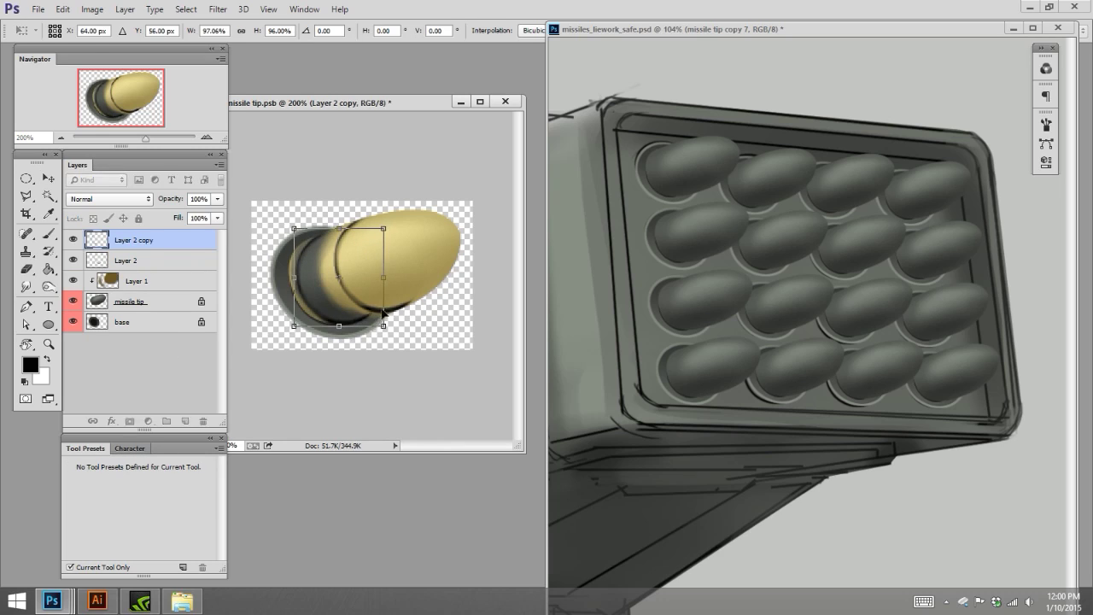
{"action": "key", "text": "Return"}
{"action": "key", "text": "e"}
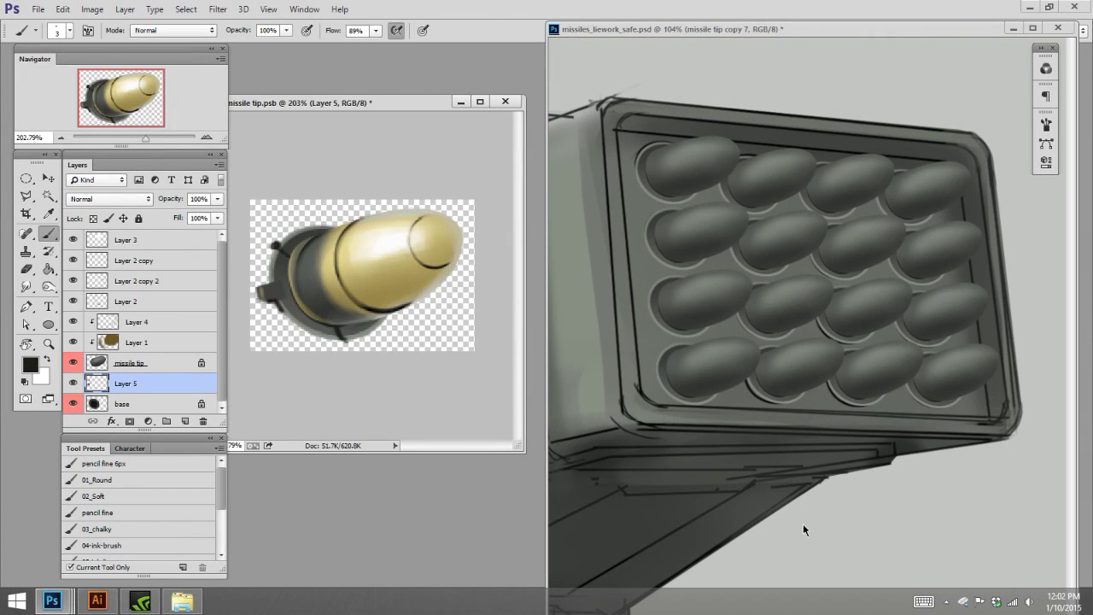
- Save the edited missile smart object and return to the launcher document to update every copy
{"action": "key", "text": "ctrl+s"}
{"action": "left_click", "coordinate": [912, 410]}
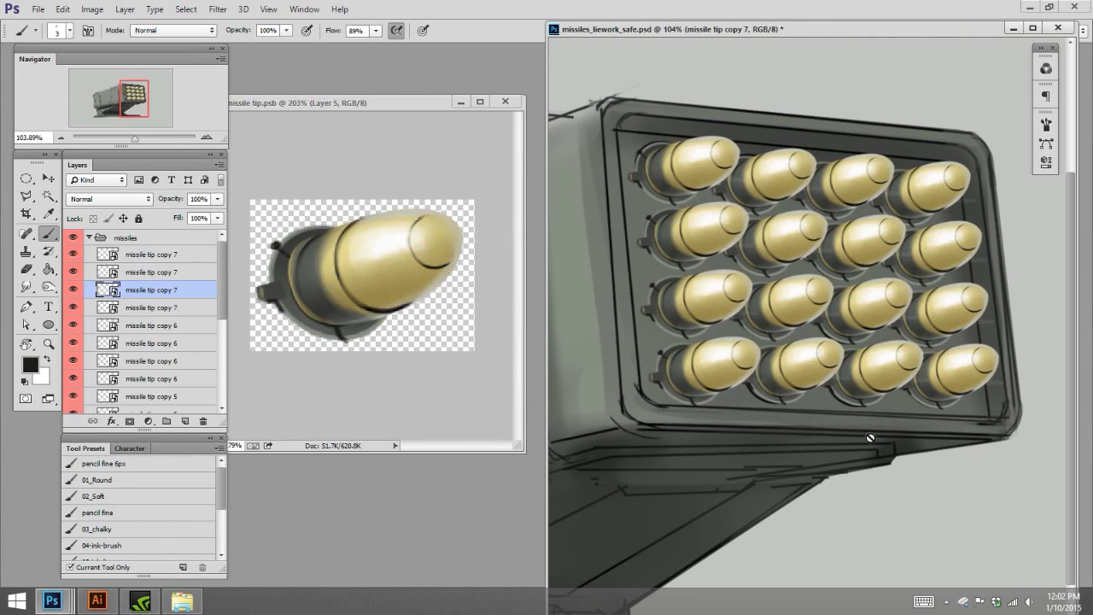
{"action": "left_click_drag", "start_coordinate": [943, 428], "coordinate": [903, 421]}
{"action": "mouse_move", "coordinate": [839, 472]}
{"action": "left_mouse_down"}
{"action": "mouse_move", "coordinate": [888, 459]}
{"action": "mouse_move", "coordinate": [834, 473]}
{"action": "mouse_move", "coordinate": [888, 470]}
{"action": "left_mouse_up"}
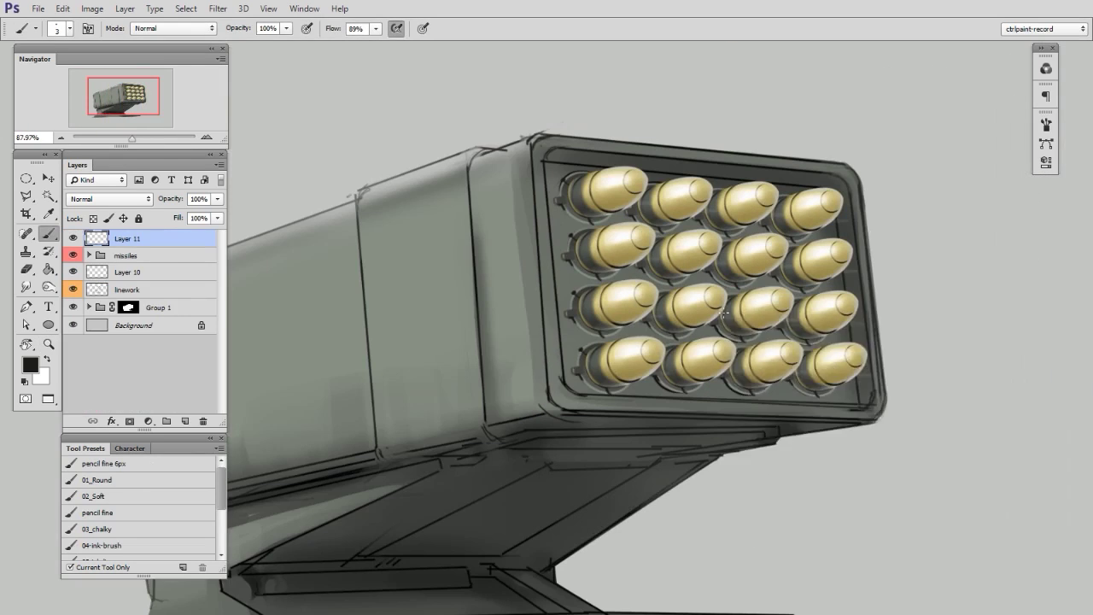
- Shade the launcher's front face and missile rows with a soft dark size 70 brush on the new layer above the missiles group
{"action": "right_click", "coordinate": [726, 311]}
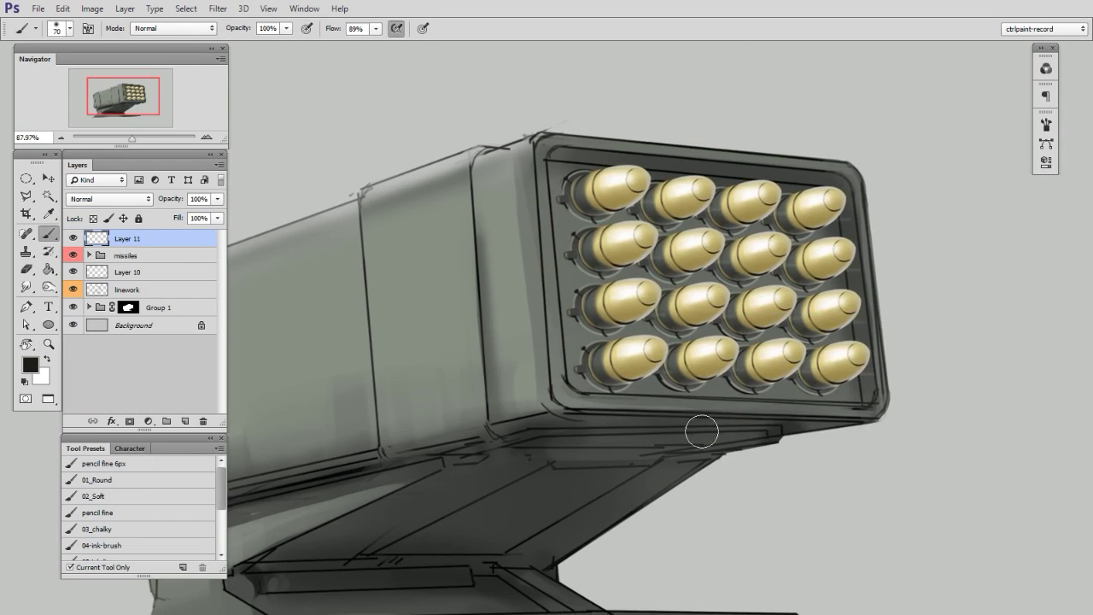
{"action": "left_click_drag", "start_coordinate": [716, 428], "coordinate": [743, 414]}
{"action": "mouse_move", "coordinate": [869, 383]}
{"action": "left_mouse_down"}
{"action": "mouse_move", "coordinate": [865, 295]}
{"action": "mouse_move", "coordinate": [866, 359]}
{"action": "left_mouse_up"}
{"action": "mouse_move", "coordinate": [757, 195]}
{"action": "left_mouse_down"}
{"action": "mouse_move", "coordinate": [589, 189]}
{"action": "mouse_move", "coordinate": [624, 206]}
{"action": "left_mouse_up"}
{"action": "left_click_drag", "start_coordinate": [722, 334], "coordinate": [731, 399]}
- Erase the dark shading that spills outside the launcher's outline with a size 122 eraser and clean it up over the missile tips
{"action": "key", "text": "e"}
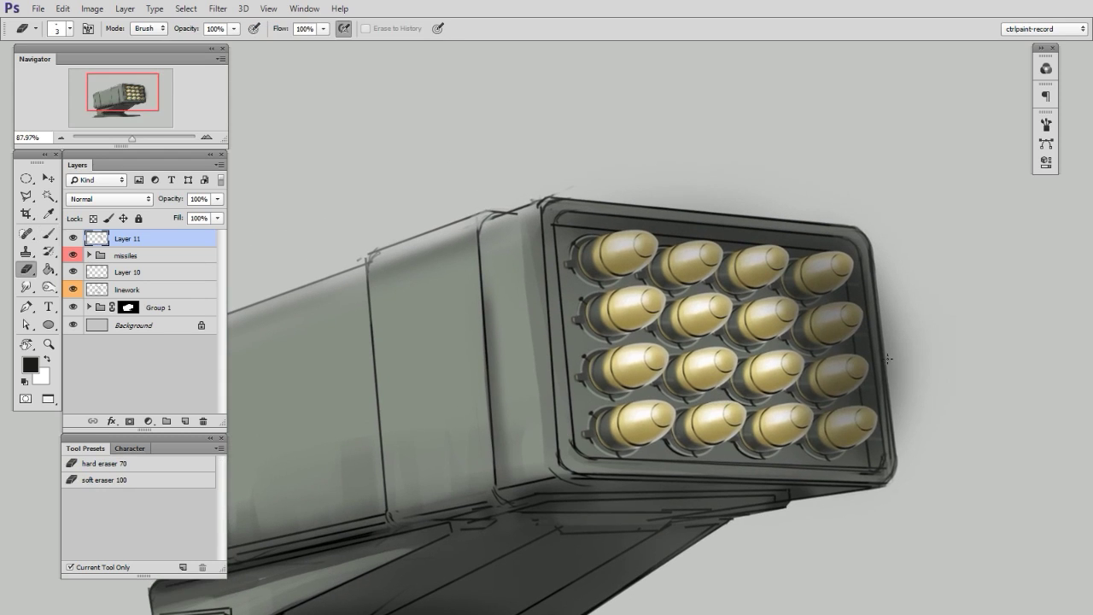
{"action": "right_click", "coordinate": [889, 360]}
{"action": "double_click", "coordinate": [809, 445]}
{"action": "left_click_drag", "start_coordinate": [740, 505], "coordinate": [743, 503]}
{"action": "left_click_drag", "start_coordinate": [918, 281], "coordinate": [934, 280]}
{"action": "left_click_drag", "start_coordinate": [908, 228], "coordinate": [933, 447]}
{"action": "mouse_move", "coordinate": [540, 150]}
{"action": "left_mouse_down"}
{"action": "mouse_move", "coordinate": [524, 154]}
{"action": "mouse_move", "coordinate": [704, 158]}
{"action": "mouse_move", "coordinate": [962, 213]}
{"action": "left_mouse_up"}
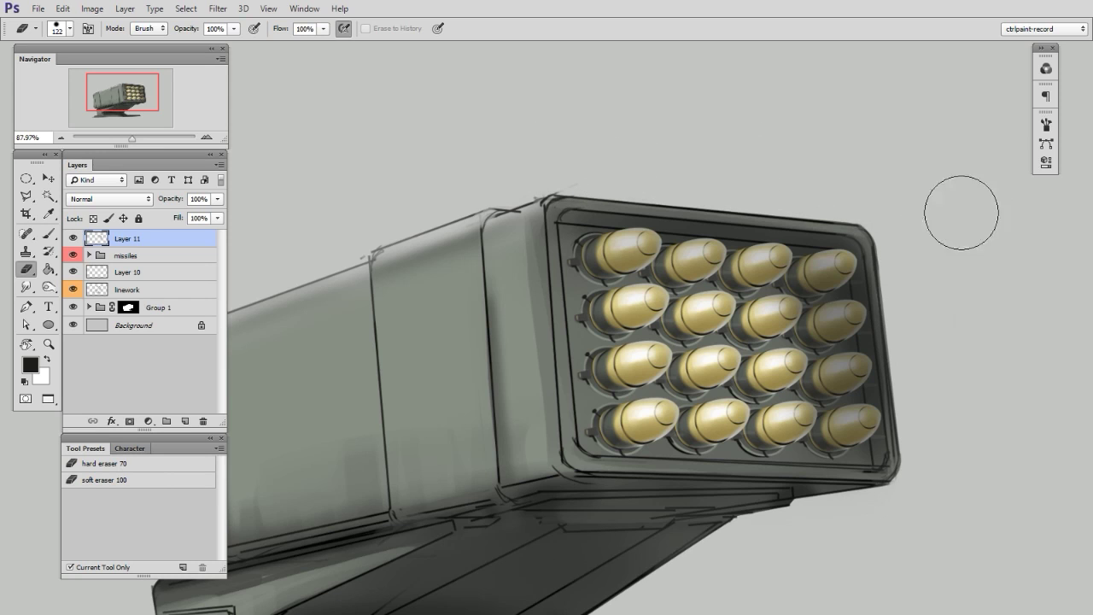
{"action": "right_click", "coordinate": [799, 429]}
{"action": "left_click_drag", "start_coordinate": [709, 381], "coordinate": [781, 381]}
{"action": "mouse_move", "coordinate": [841, 260]}
{"action": "left_mouse_down"}
{"action": "mouse_move", "coordinate": [867, 358]}
{"action": "mouse_move", "coordinate": [854, 325]}
{"action": "left_mouse_up"}
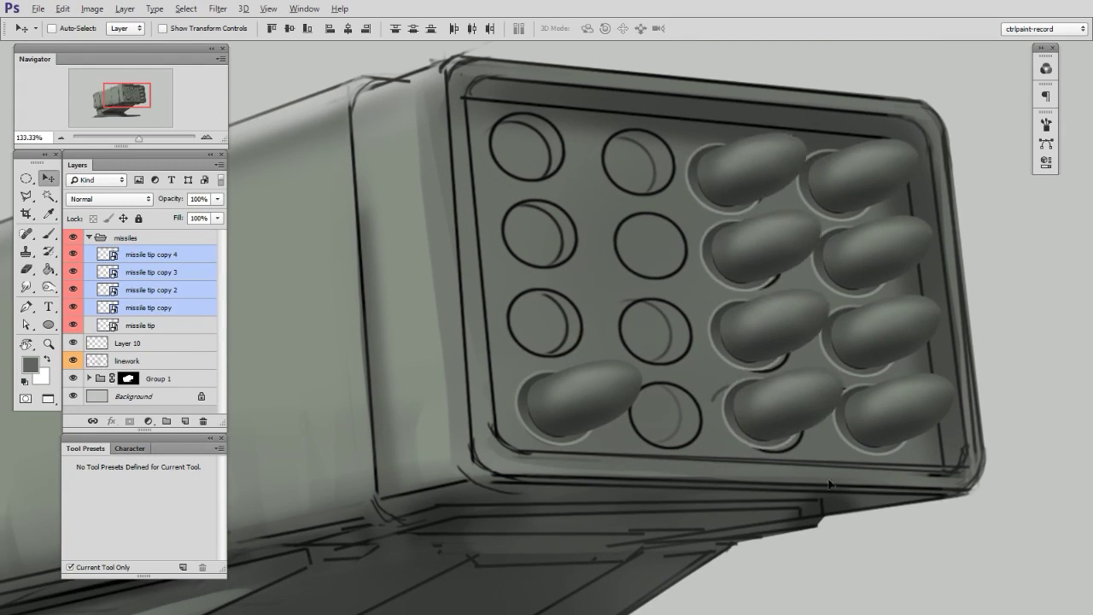
- Fit the third missile column to its tubes, then duplicate it onto the second column at about 101% scale and 0.53° rotation
{"action": "key", "text": "ctrl+t"}
{"action": "left_click_drag", "start_coordinate": [860, 460], "coordinate": [739, 435]}
{"action": "key", "text": "Return"}
{"action": "key", "text": "ctrl+t"}
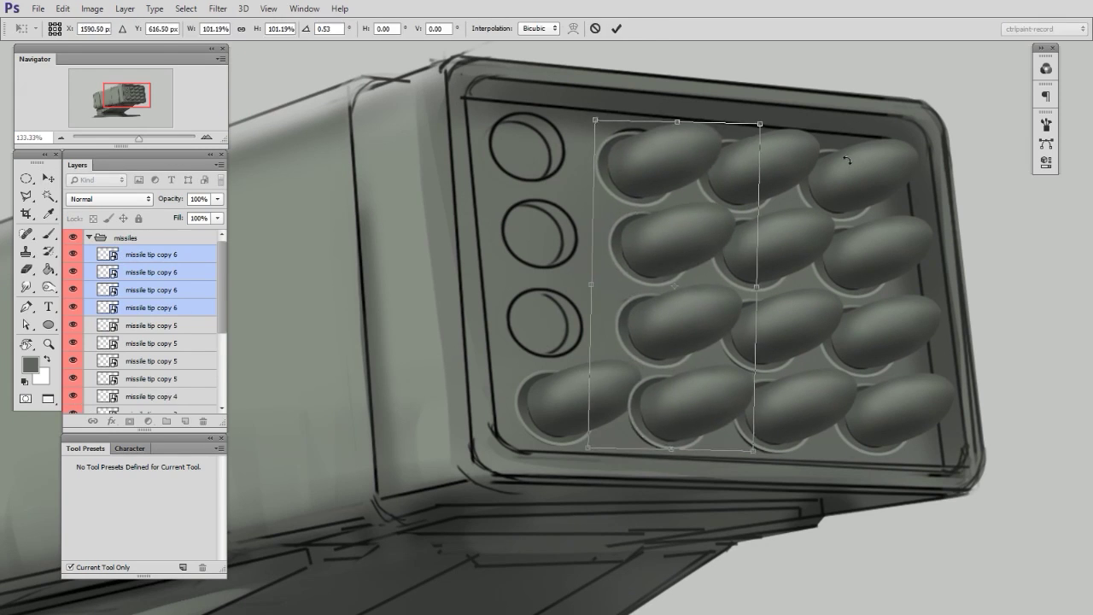
{"action": "key", "text": "Return"}
- Delete the original missile tip in the bottom-left tube and duplicate the second missile column onto the first
{"action": "left_click", "coordinate": [583, 401], "text": "ctrl"}
{"action": "key", "text": "Delete"}
{"action": "left_click_drag", "start_coordinate": [675, 416], "coordinate": [546, 401]}
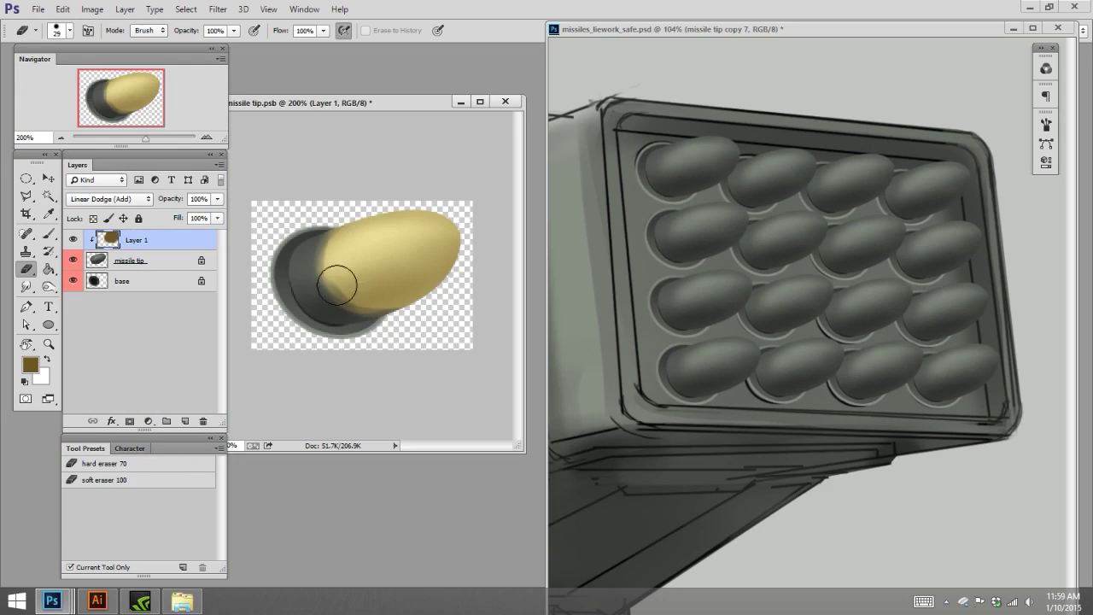
- Paint a thin gold rim around the missile's base and refine the edge of the gold section with brush and eraser
{"action": "key", "text": "b"}
{"action": "mouse_move", "coordinate": [348, 281]}
{"action": "left_mouse_down"}
{"action": "mouse_move", "coordinate": [369, 306]}
{"action": "mouse_move", "coordinate": [296, 235]}
{"action": "mouse_move", "coordinate": [307, 288]}
{"action": "left_mouse_up"}
{"action": "key", "text": "e"}
{"action": "key", "text": "b"}
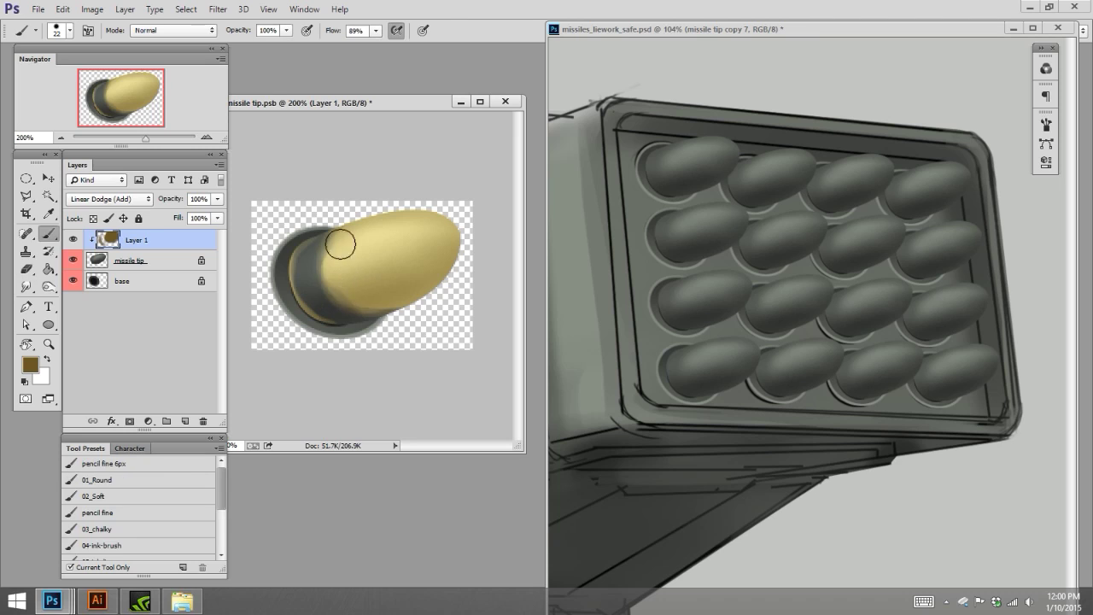
{"action": "left_click_drag", "start_coordinate": [345, 283], "coordinate": [469, 273]}
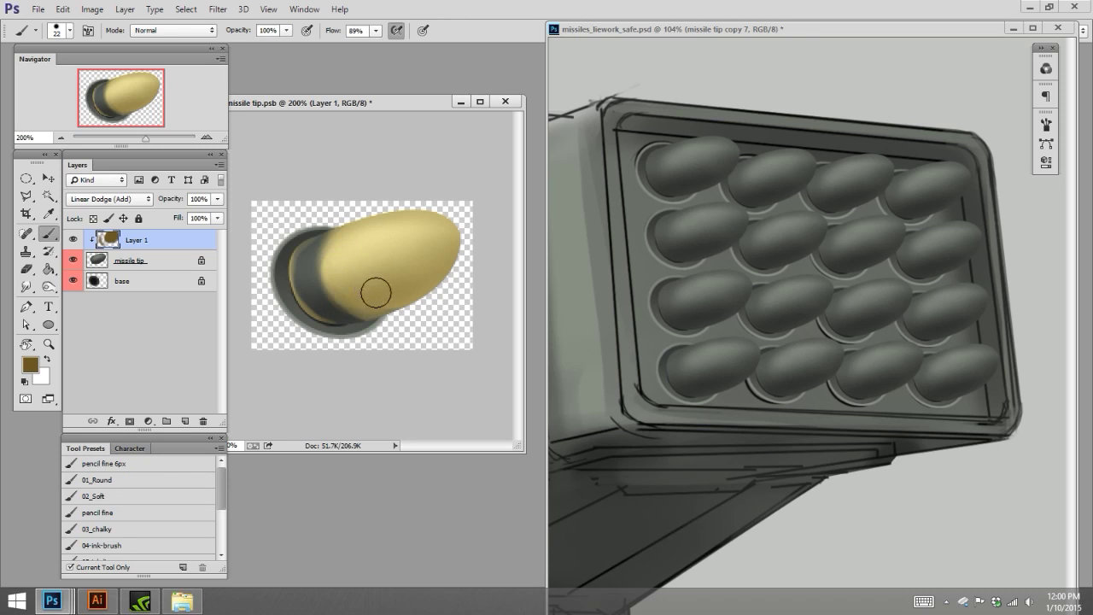
{"action": "key", "text": "e"}
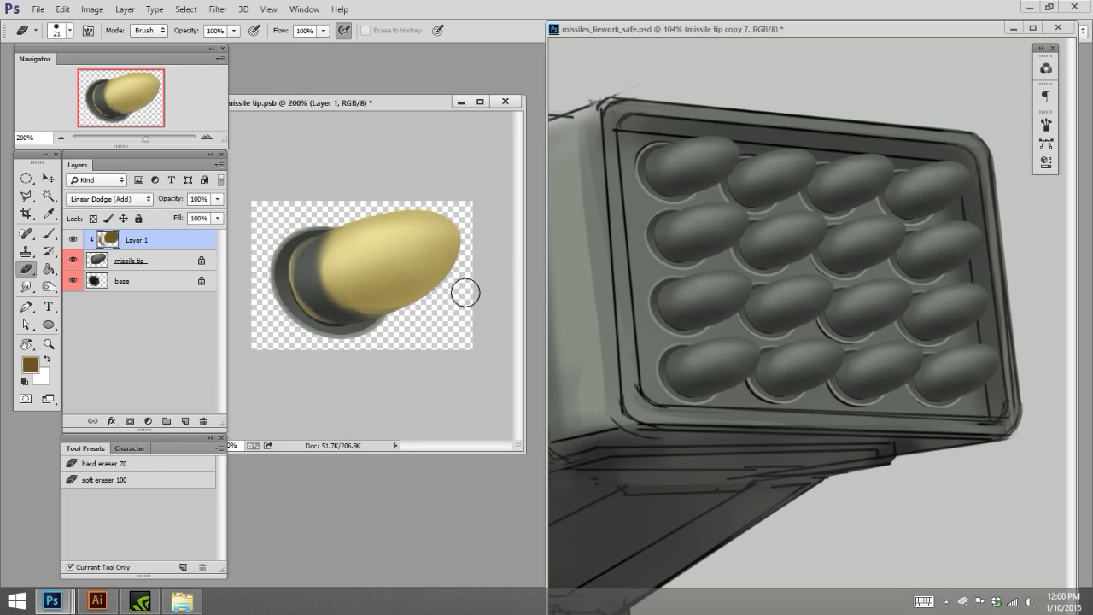
- Create a new layer in the missile smart object and draw an elliptical selection around the missile's body for a stroke
{"action": "key", "text": "ctrl+shift+alt+n"}
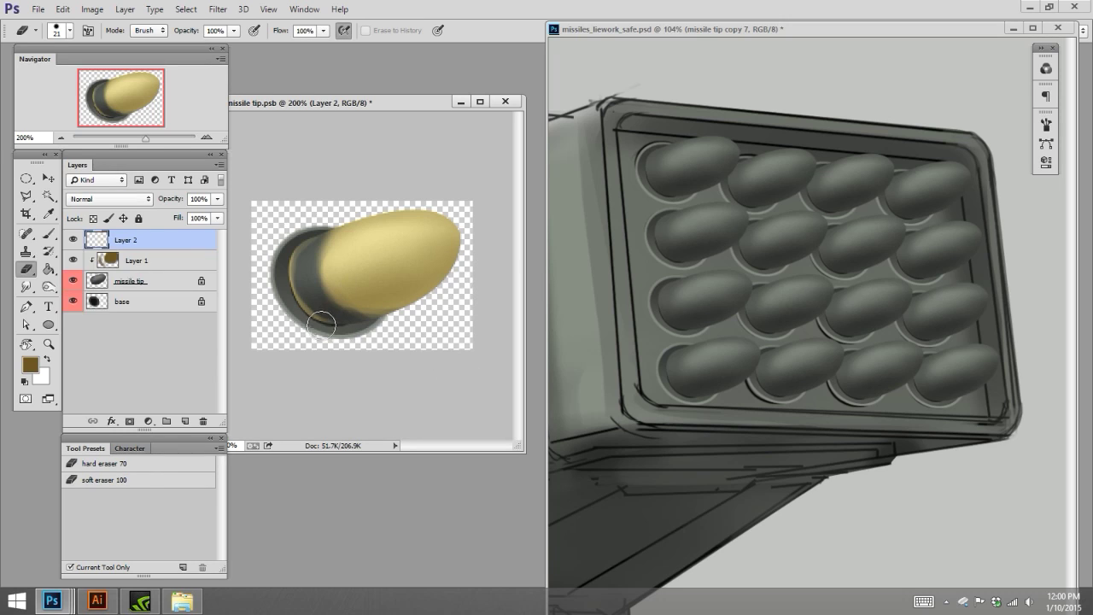
{"action": "key", "text": "m"}
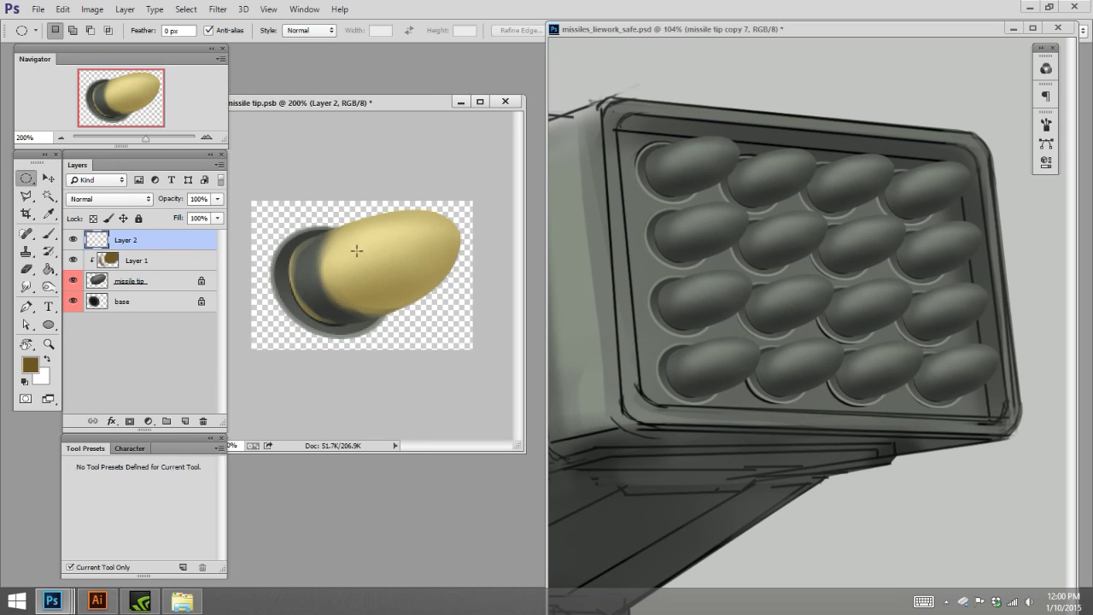
{"action": "left_click_drag", "start_coordinate": [397, 317], "coordinate": [394, 324]}
{"action": "left_click", "coordinate": [62, 10]}
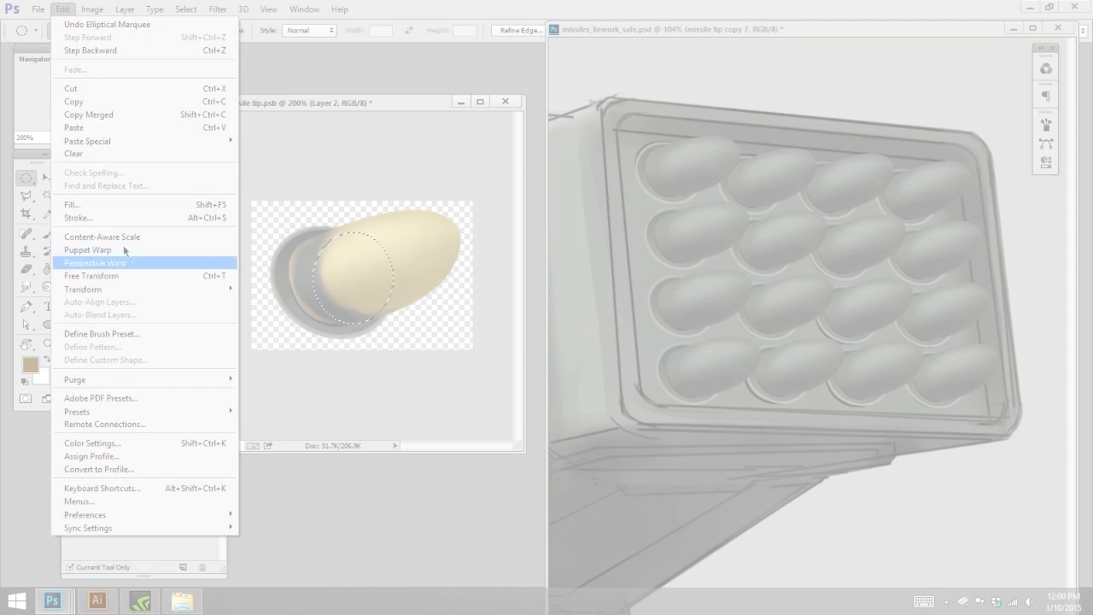